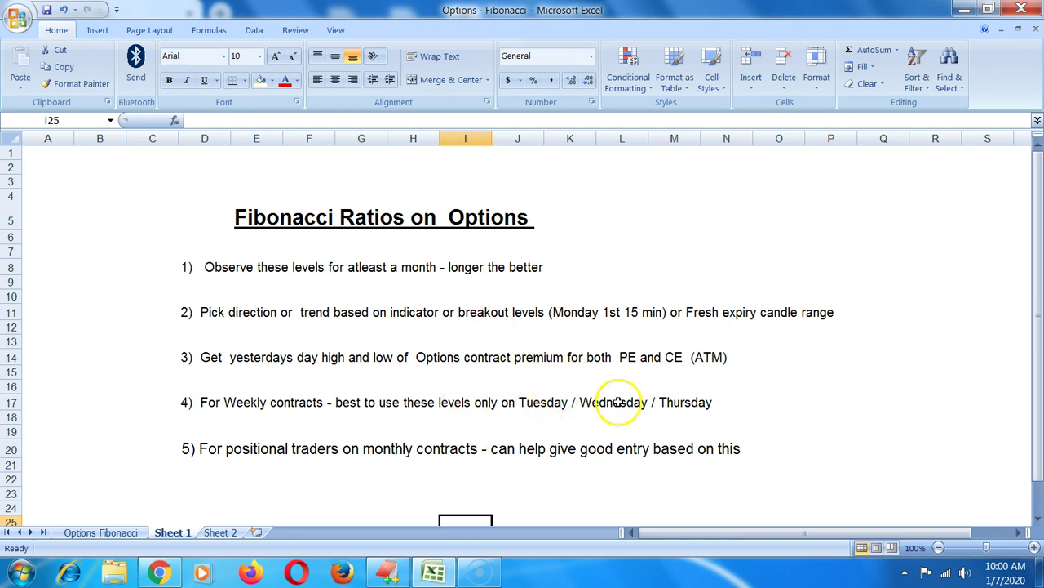
# Review the note on which weekdays to use these levels for weekly contracts.
pyautogui.click(692, 413)
pyautogui.click(703, 403)
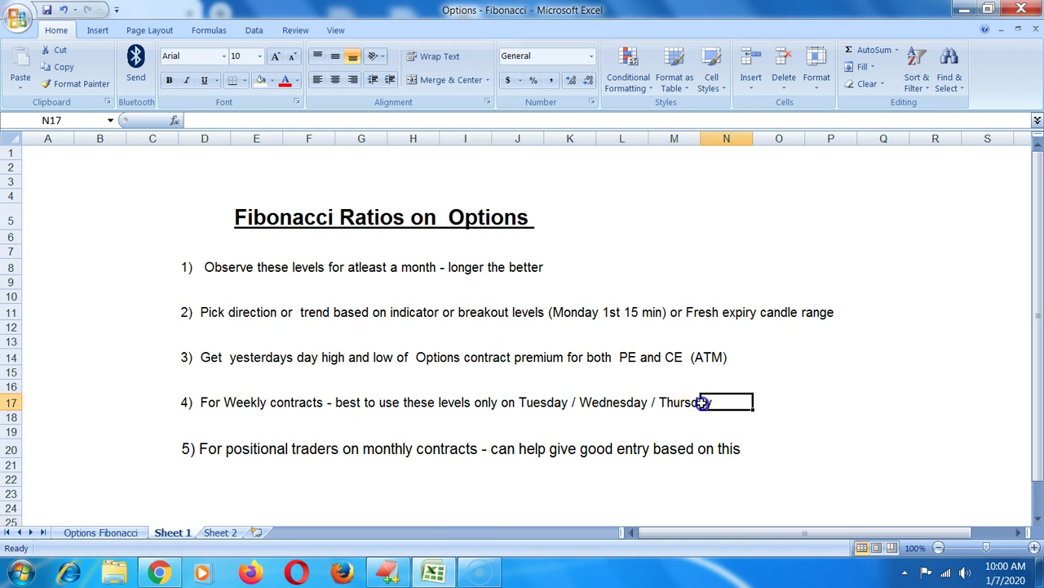
pyautogui.click(604, 402)
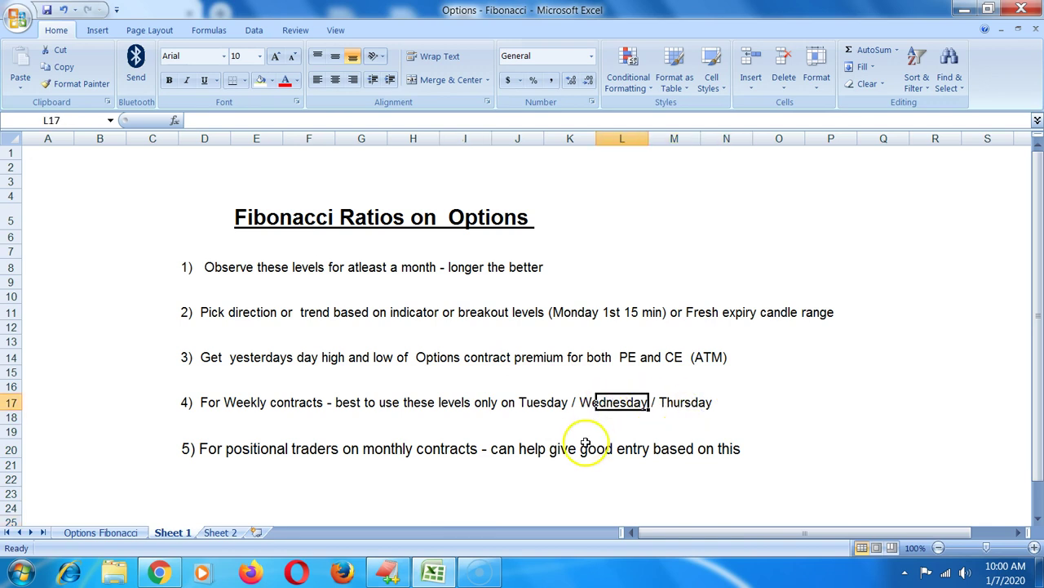
pyautogui.click(776, 411)
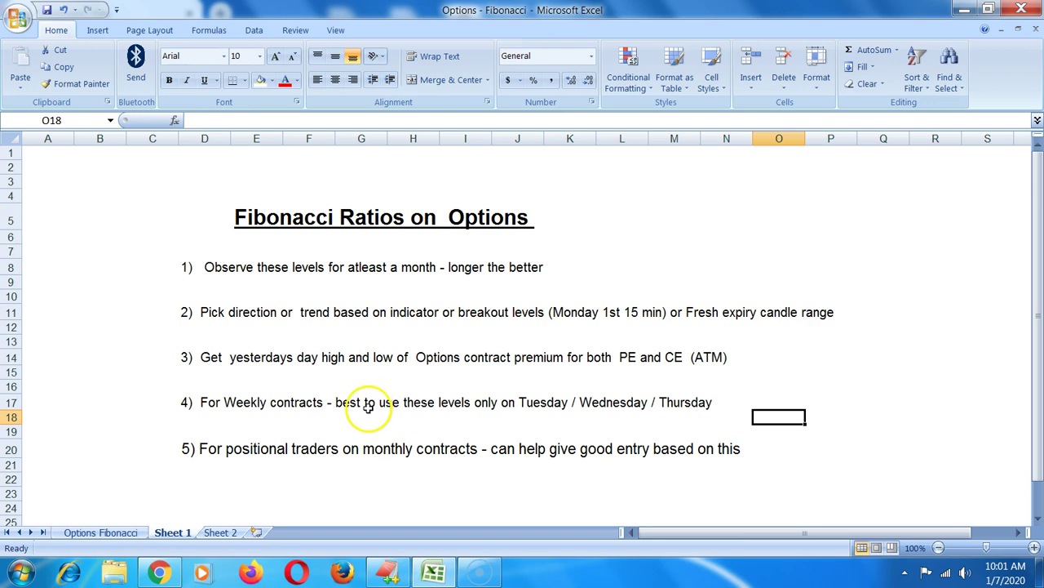
# Switch to Kite in Chrome, open the NIFTY 50 chart and enlarge its recent daily candles.
pyautogui.click(159, 573)
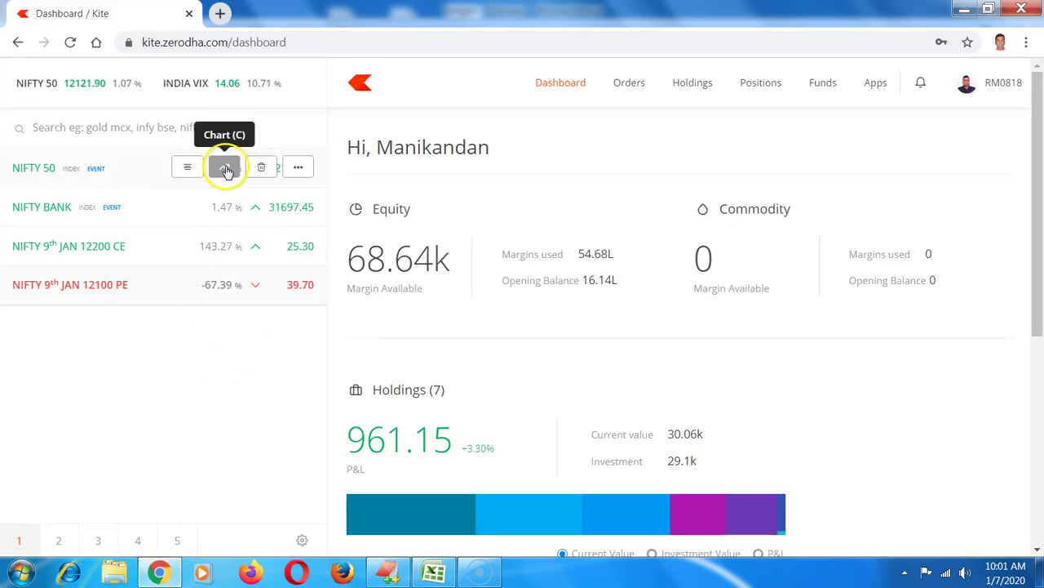
pyautogui.click(222, 167)
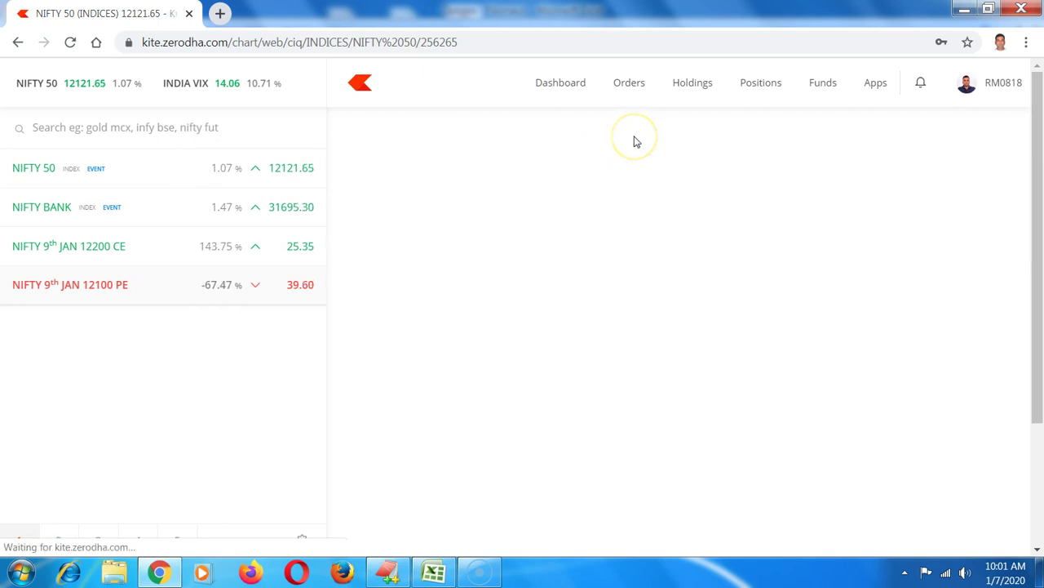
pyautogui.click(600, 131)
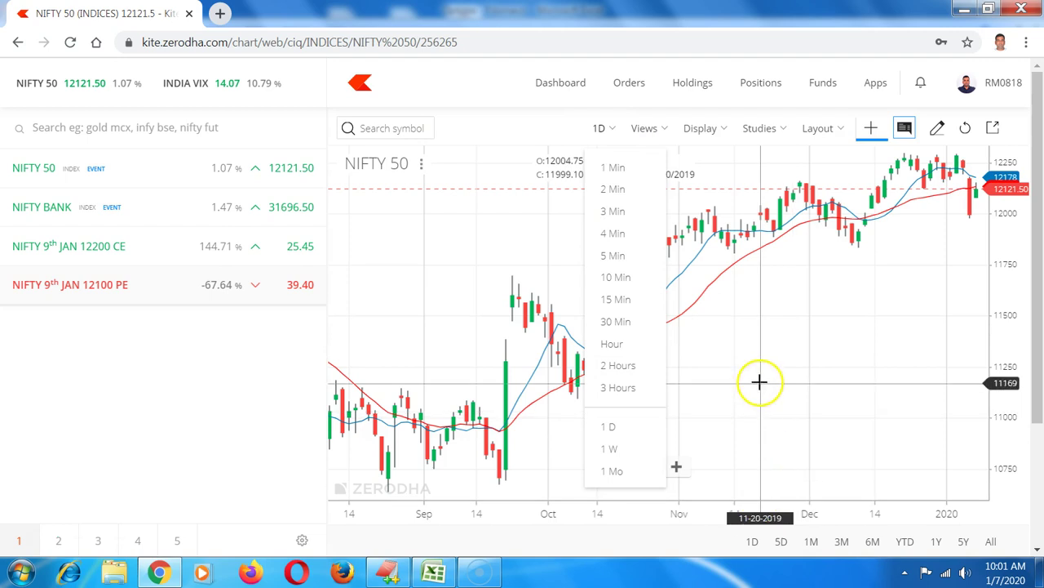
pyautogui.scroll(3, 676, 461)
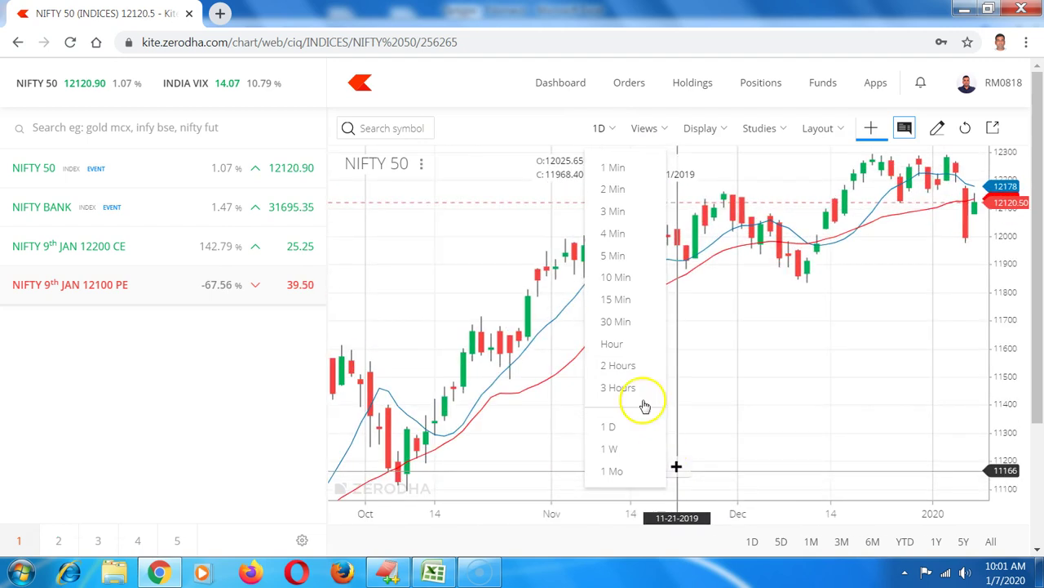
# Remove the blue and red indicator lines from the NIFTY 50 chart and dismiss the open interval list.
pyautogui.rightClick(737, 227)
pyautogui.click(767, 256)
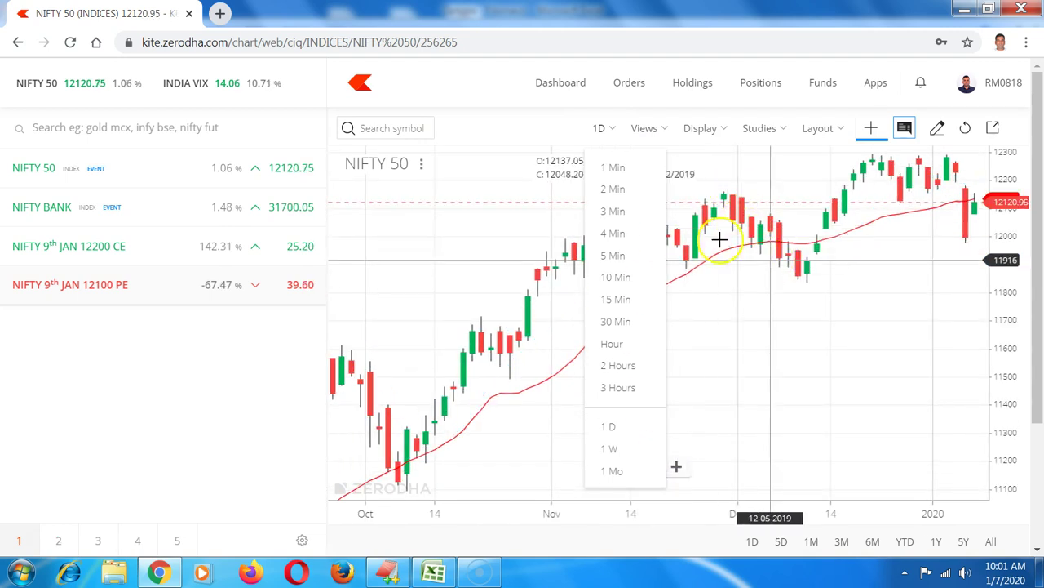
pyautogui.rightClick(730, 253)
pyautogui.click(764, 284)
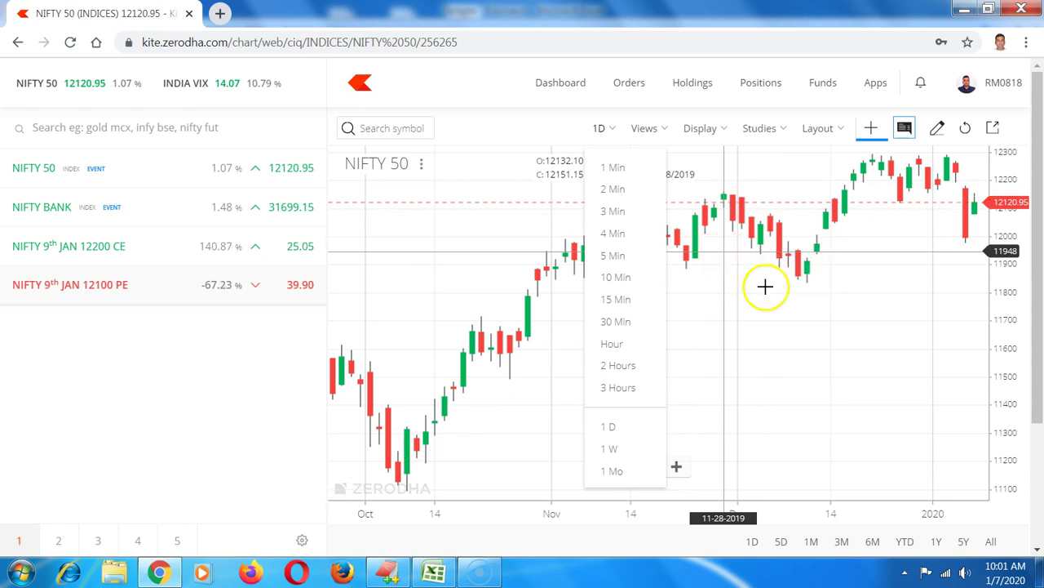
pyautogui.click(734, 319)
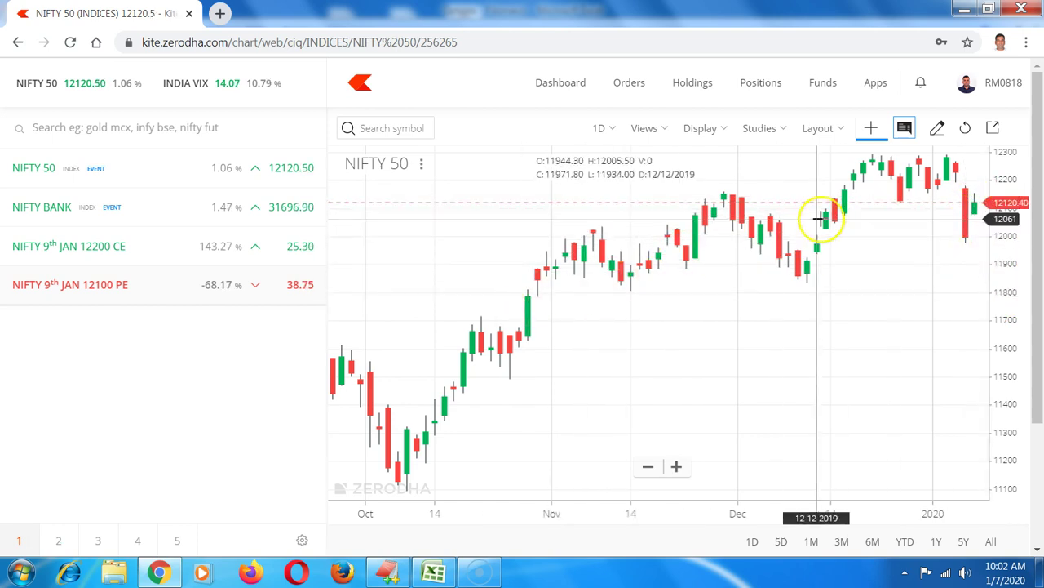
# Open the NIFTY 9th JAN 12200 CE chart and examine the high and low of the 6 January 2020 candle.
pyautogui.moveTo(218, 243)
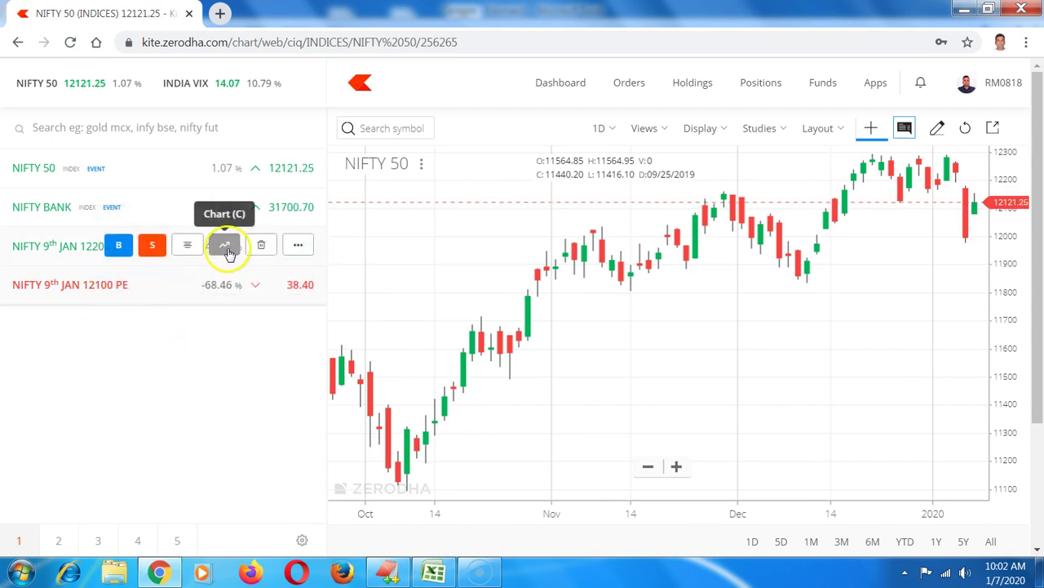
pyautogui.click(226, 246)
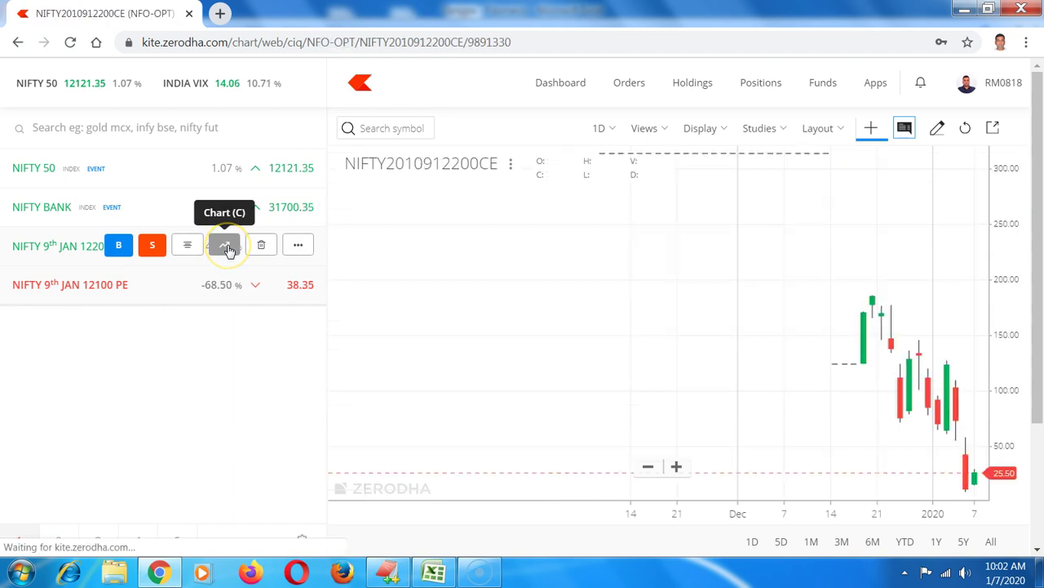
pyautogui.click(602, 131)
pyautogui.scroll(3, 677, 471)
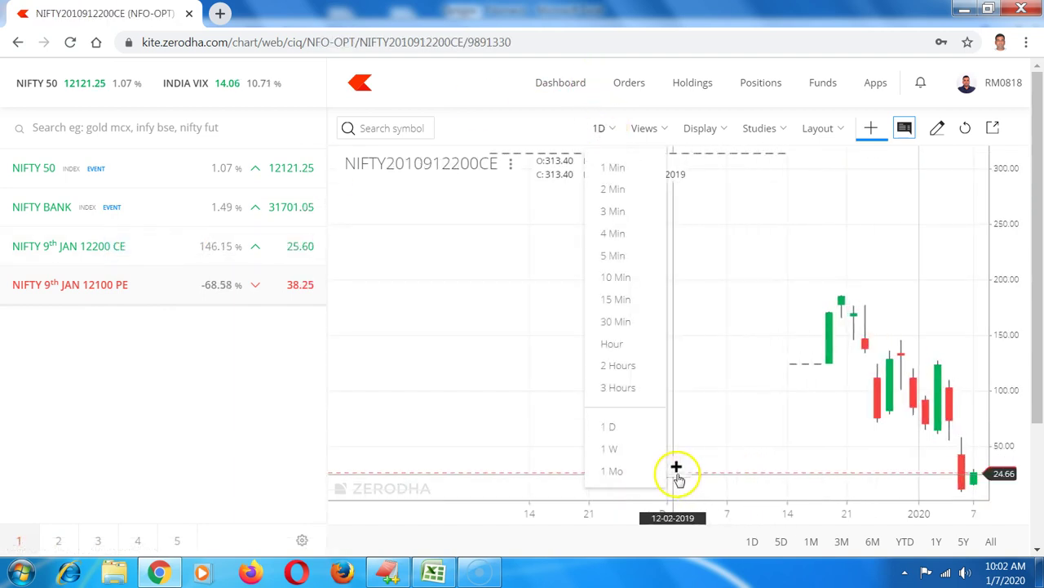
pyautogui.scroll(5, 677, 472)
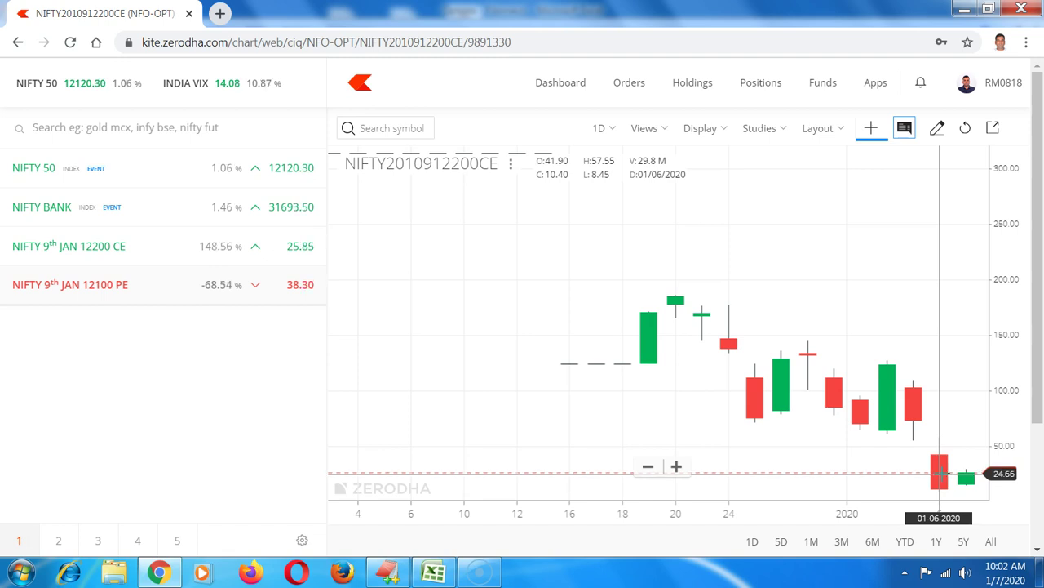
# Open the NIFTY 9th JAN 12100 PE chart and compare the 6 and 7 January 2020 candles.
pyautogui.moveTo(226, 293)
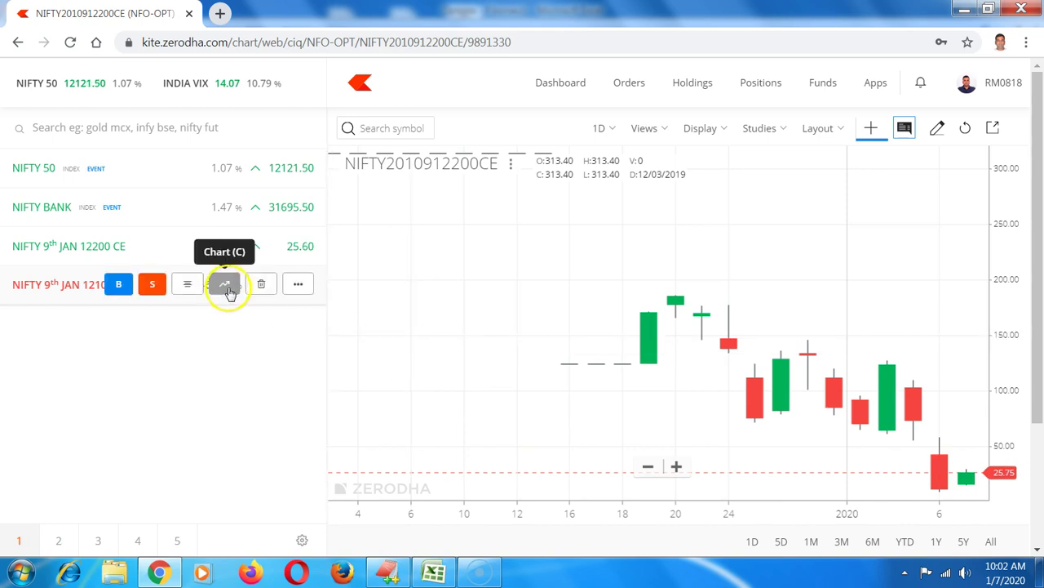
pyautogui.click(225, 290)
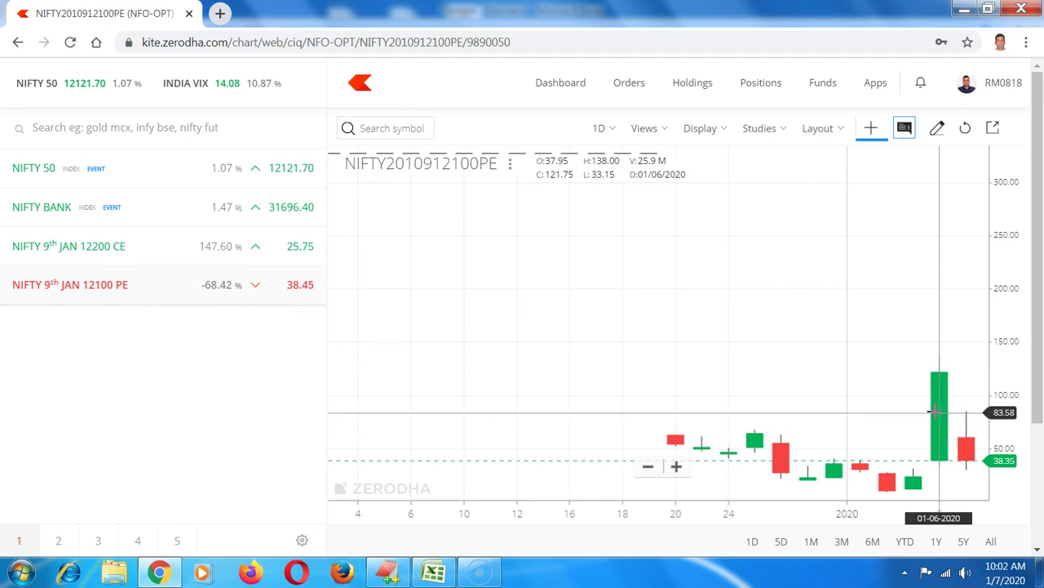
pyautogui.moveTo(938, 416); pyautogui.dragTo(937, 359)
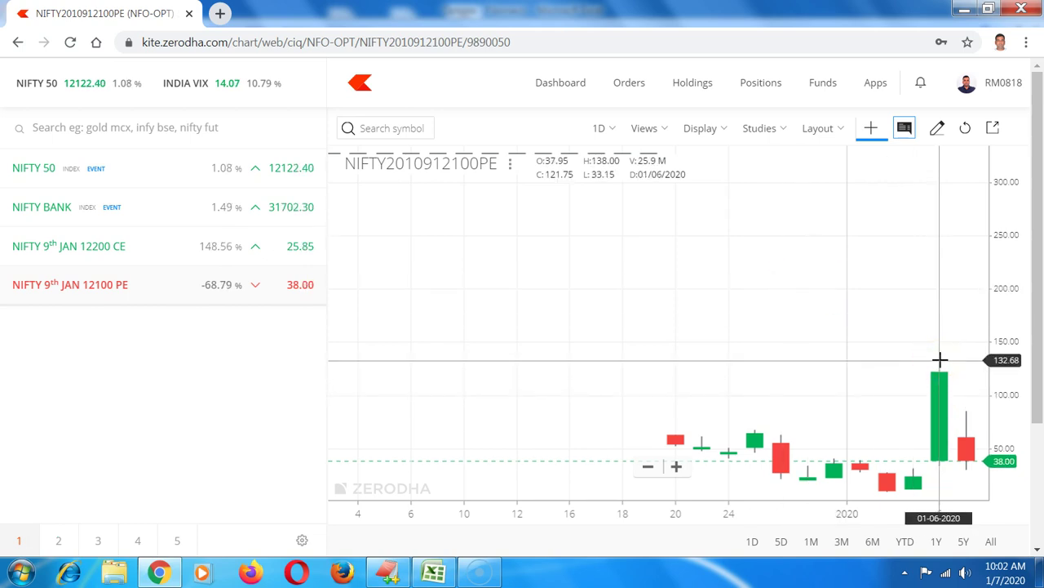
pyautogui.moveTo(940, 360); pyautogui.dragTo(966, 352)
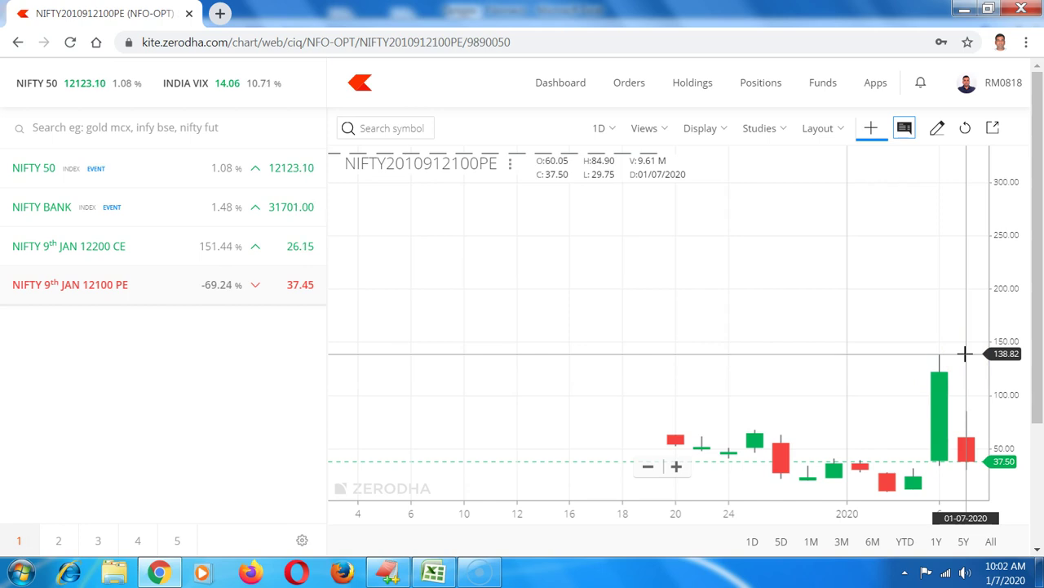
pyautogui.moveTo(965, 354); pyautogui.dragTo(959, 464)
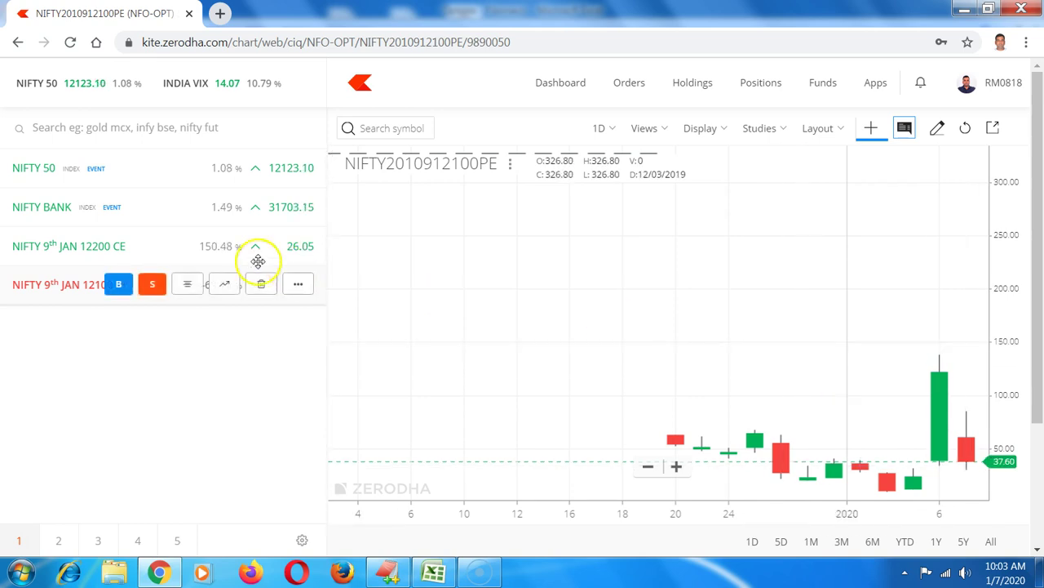
# Return to the NIFTY 9th JAN 12200 CE chart, and switch to the Options Fibonacci sheet in Excel.
pyautogui.click(225, 245)
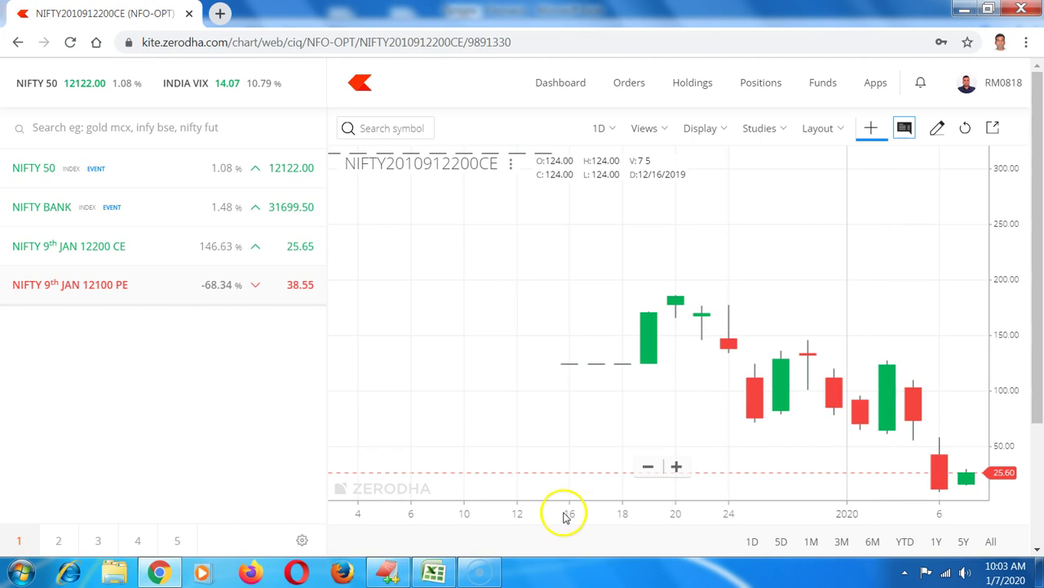
pyautogui.click(432, 569)
pyautogui.click(107, 532)
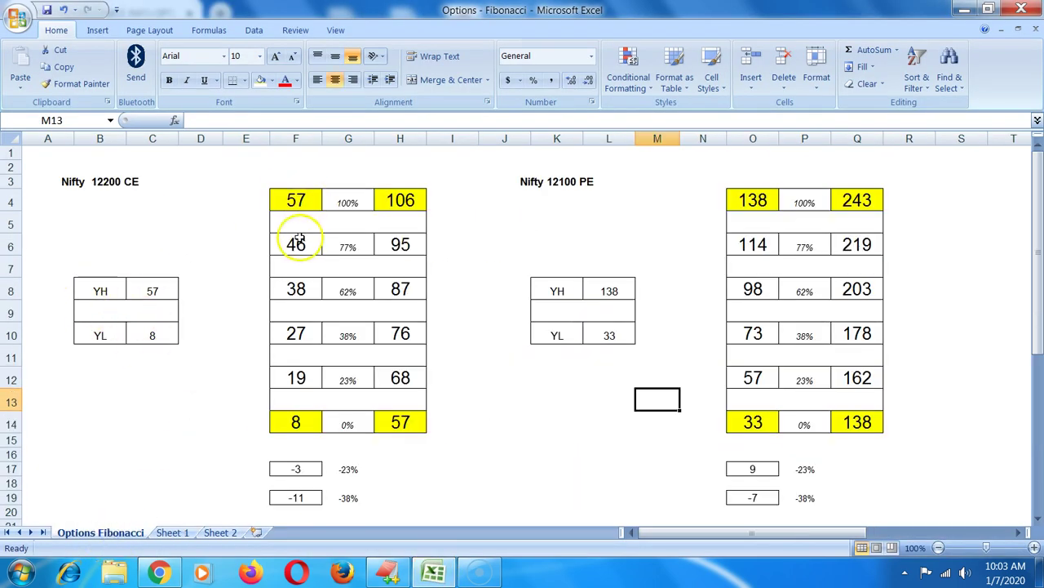
# Examine the YH and YL labels and the contract titles of the Nifty 12200 CE and 12100 PE tables.
pyautogui.click(108, 295)
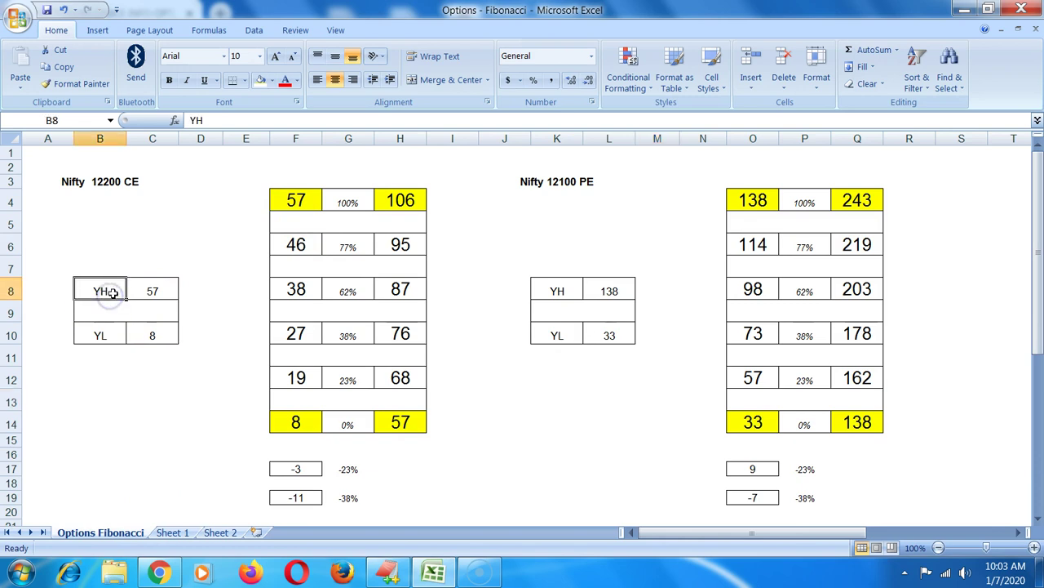
pyautogui.click(108, 335)
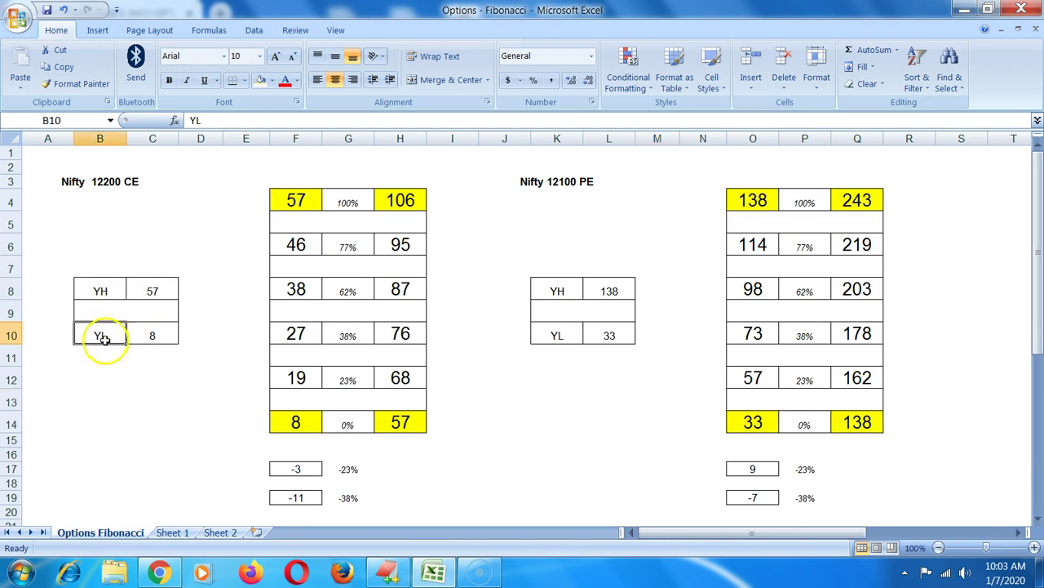
pyautogui.click(556, 292)
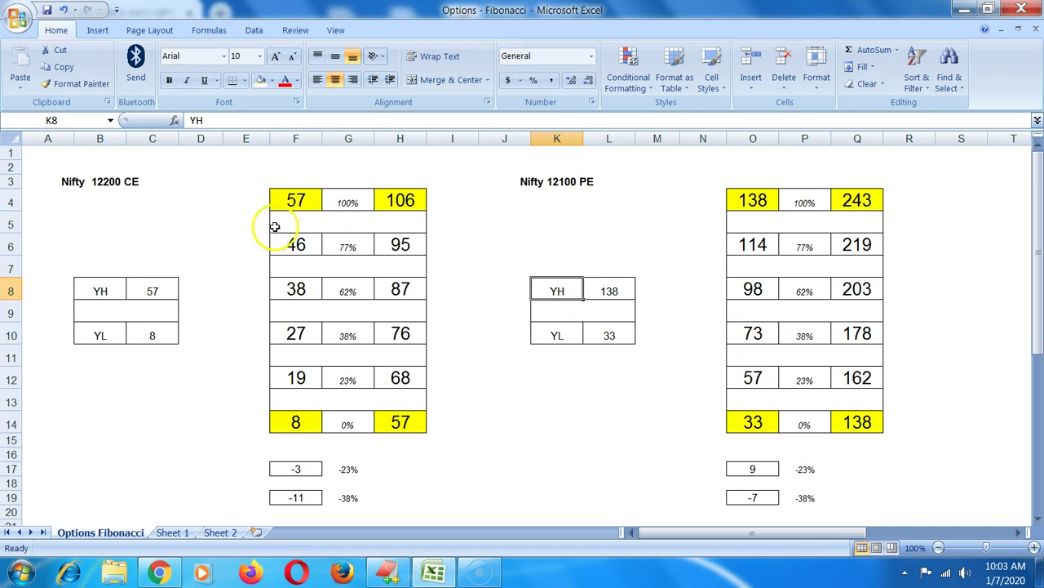
pyautogui.click(106, 180)
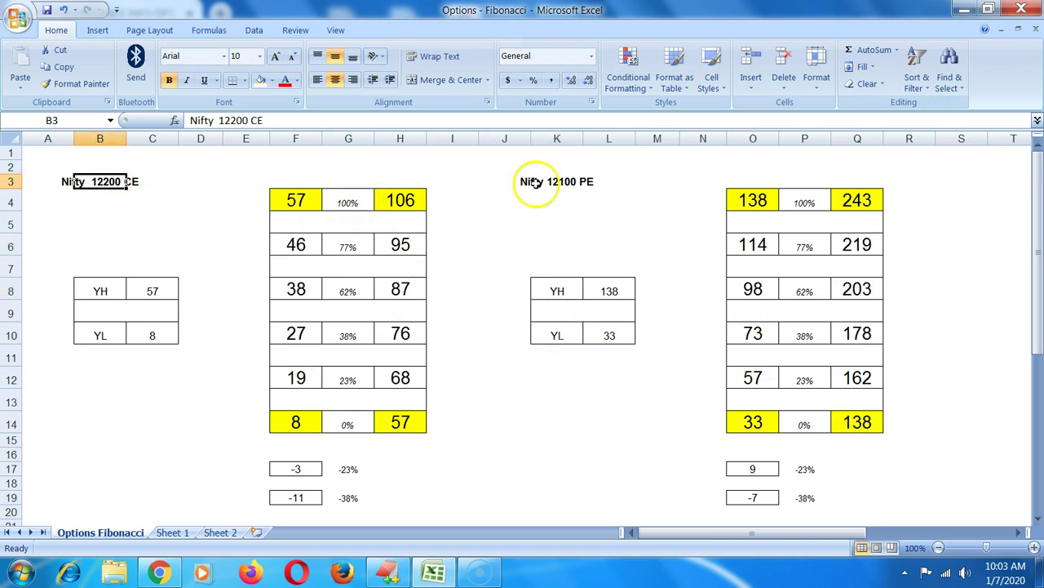
pyautogui.click(569, 194)
pyautogui.click(573, 180)
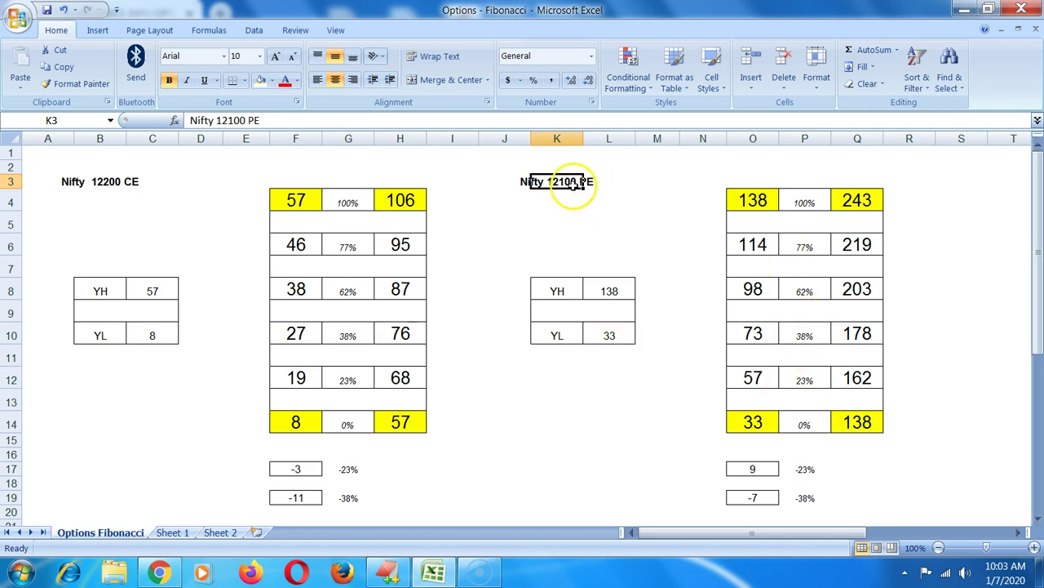
# Examine yesterday's high and low inputs in the Nifty 12100 PE block.
pyautogui.click(610, 342)
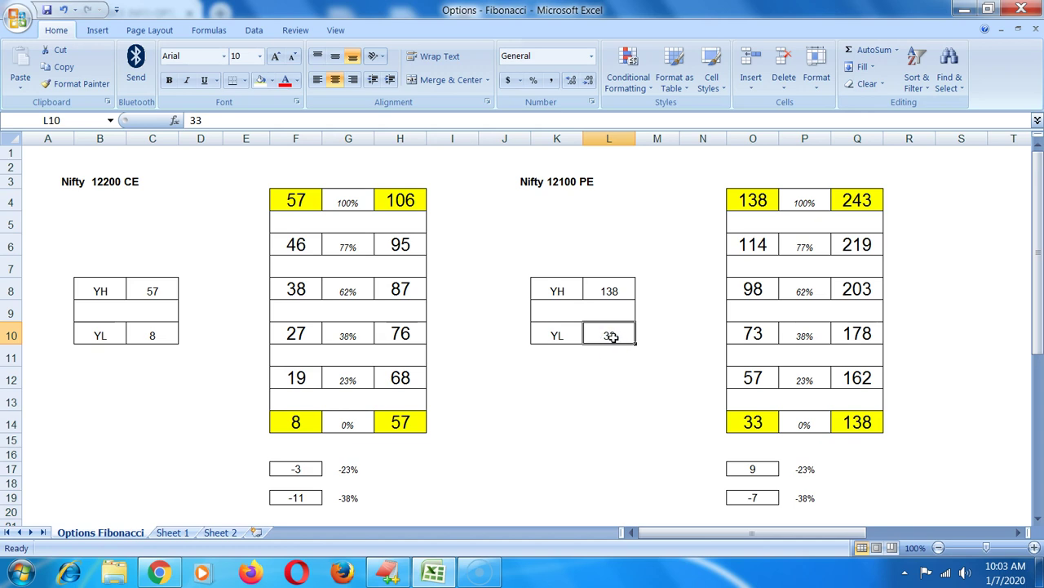
pyautogui.click(616, 291)
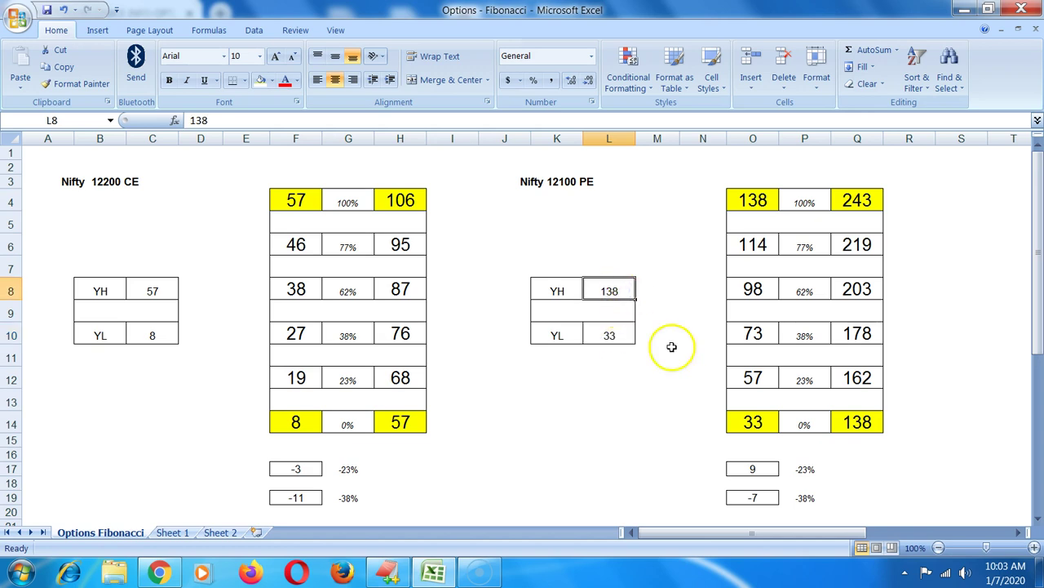
pyautogui.click(613, 292)
pyautogui.moveTo(613, 292); pyautogui.dragTo(612, 343)
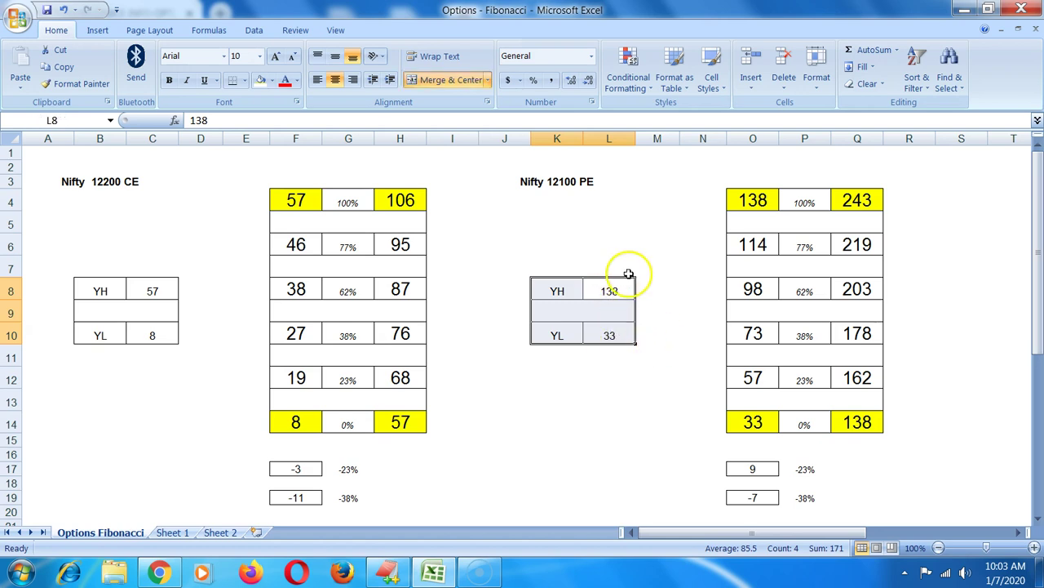
pyautogui.click(668, 330)
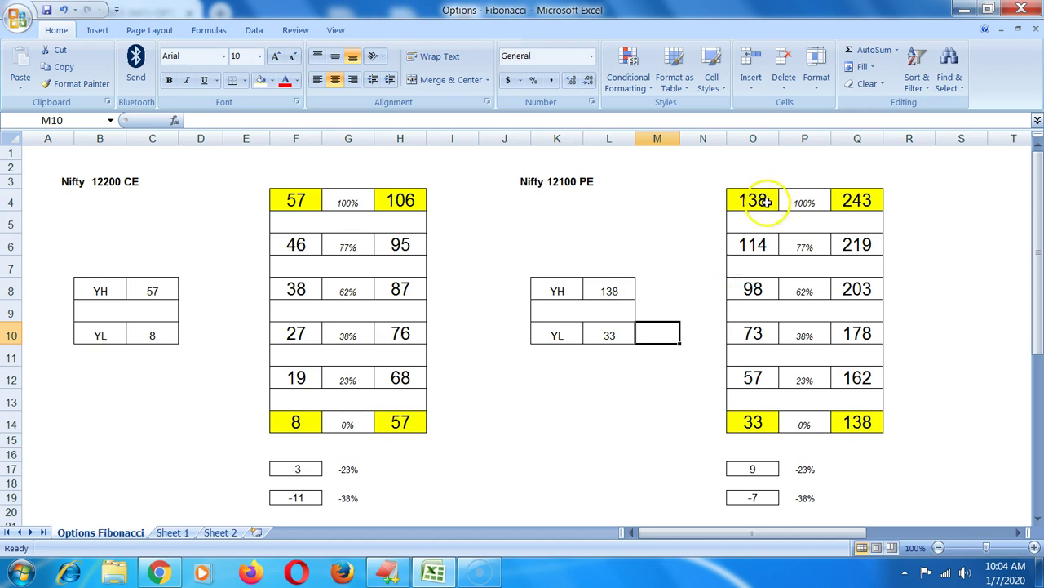
# Examine the 0% and 100% rows of the Nifty 12100 PE table and the formula behind its 100% level.
pyautogui.click(805, 429)
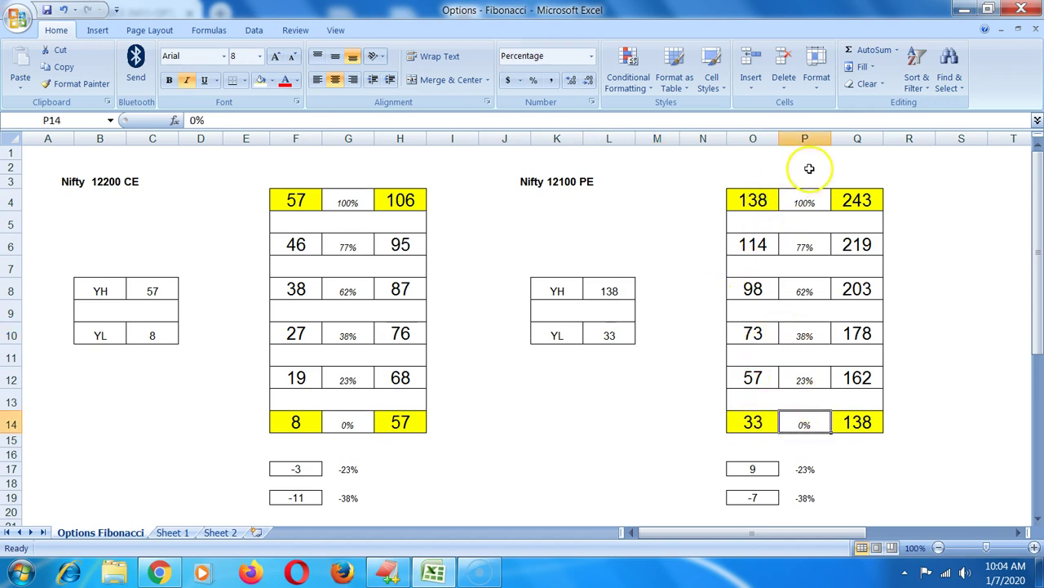
pyautogui.click(808, 202)
pyautogui.click(746, 198)
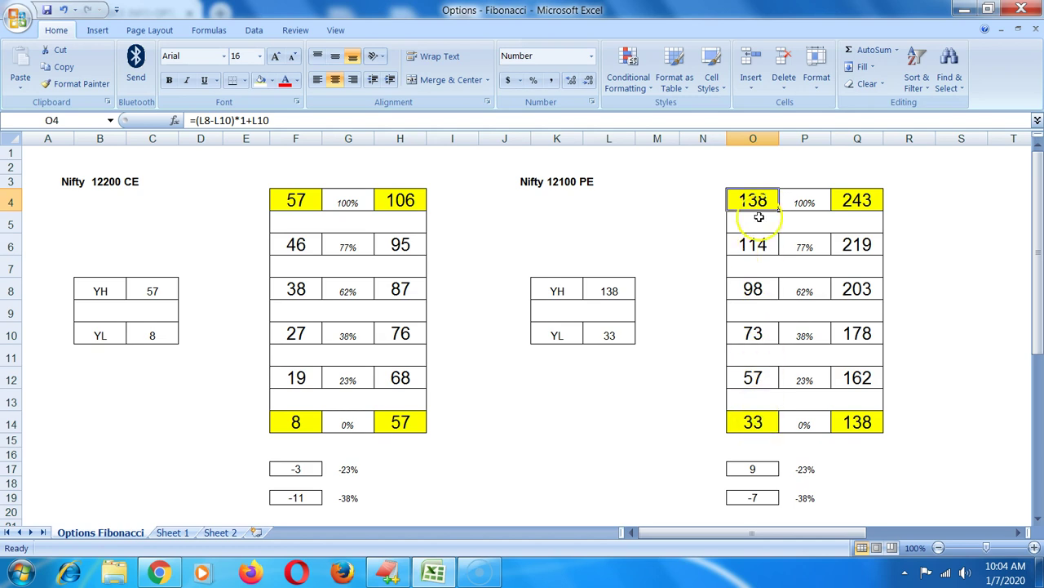
# Examine each percentage and its level formula in the Nifty 12100 PE table's first level column, from 23% up to 100%.
pyautogui.click(806, 378)
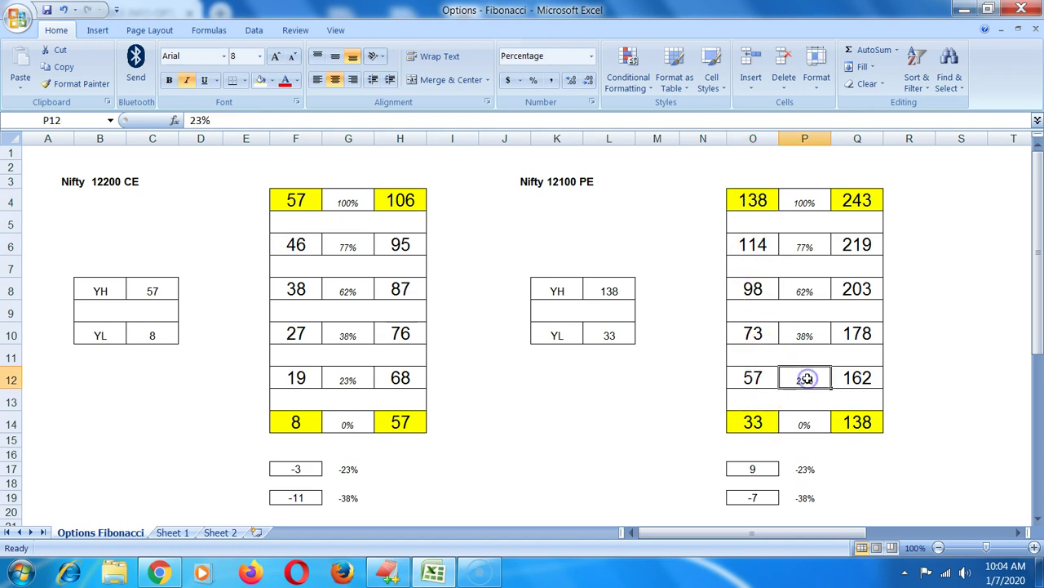
pyautogui.click(754, 378)
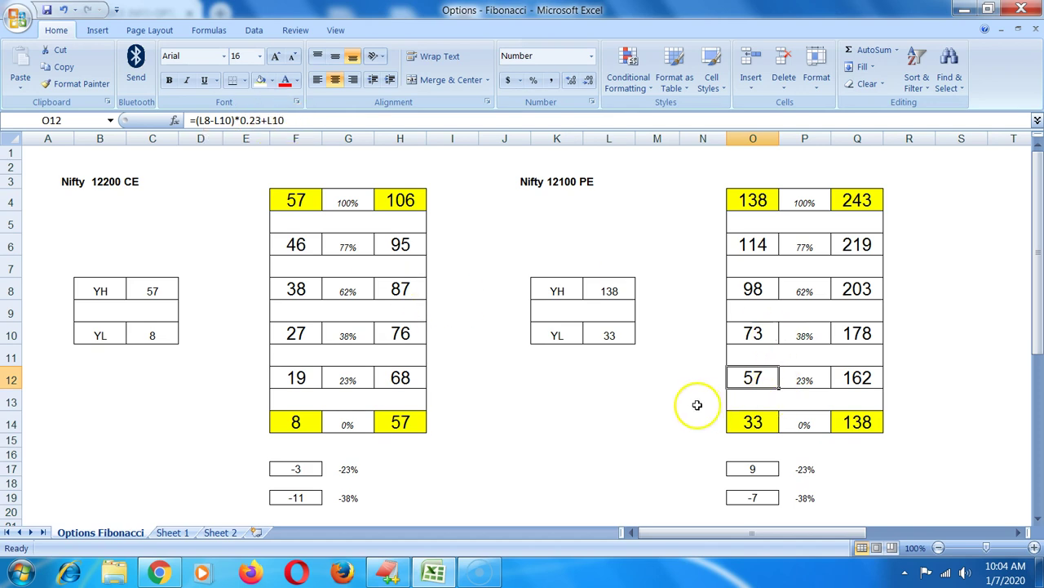
pyautogui.click(801, 336)
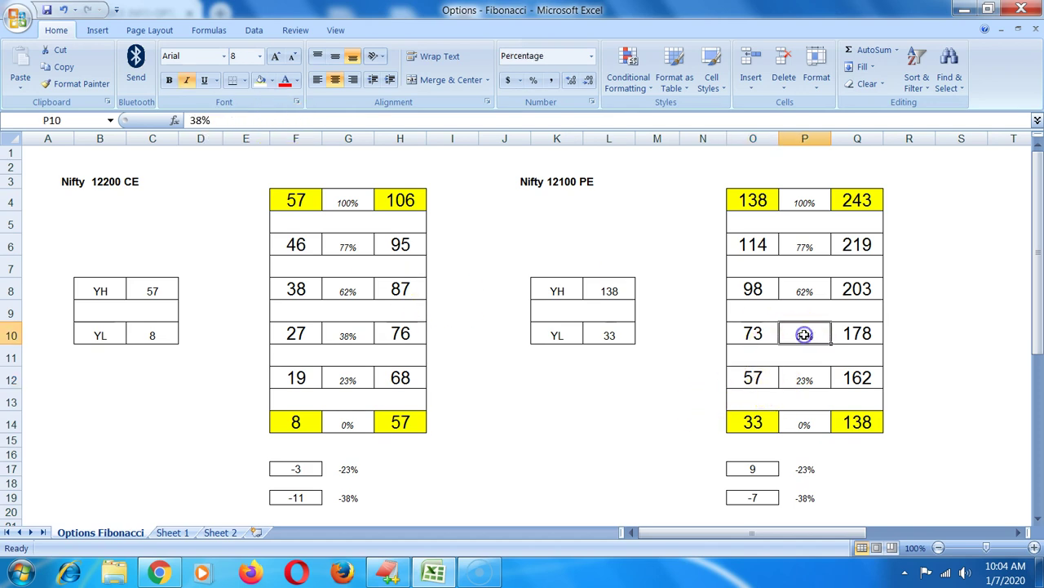
pyautogui.click(760, 332)
pyautogui.click(798, 295)
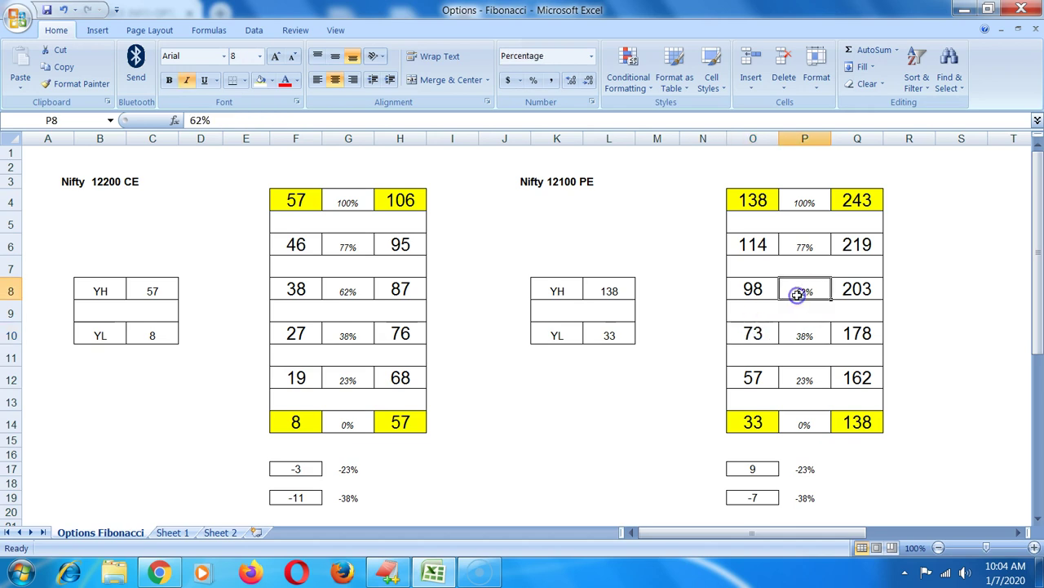
pyautogui.click(755, 291)
pyautogui.click(805, 246)
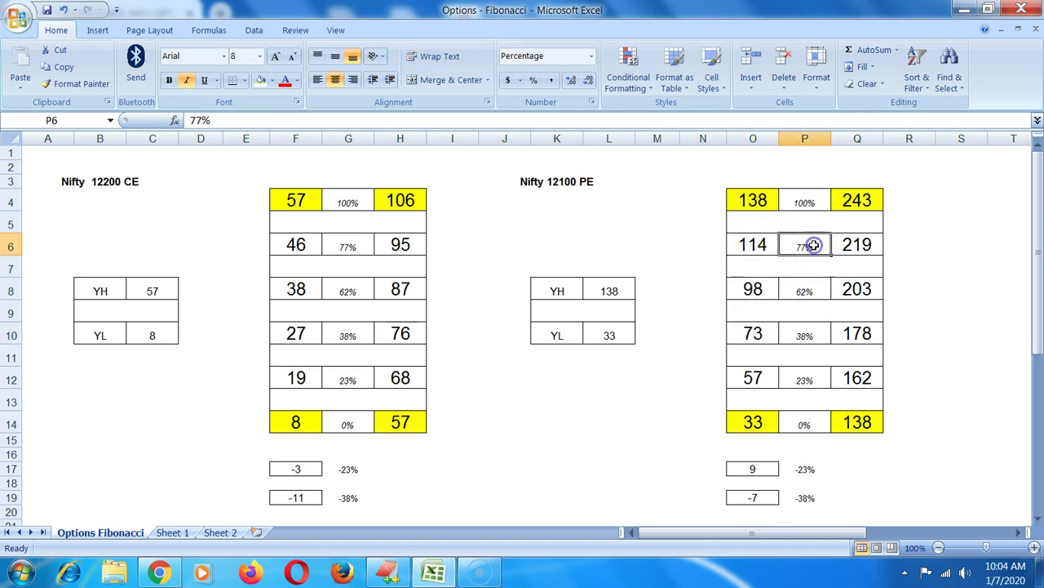
pyautogui.click(751, 245)
pyautogui.click(801, 203)
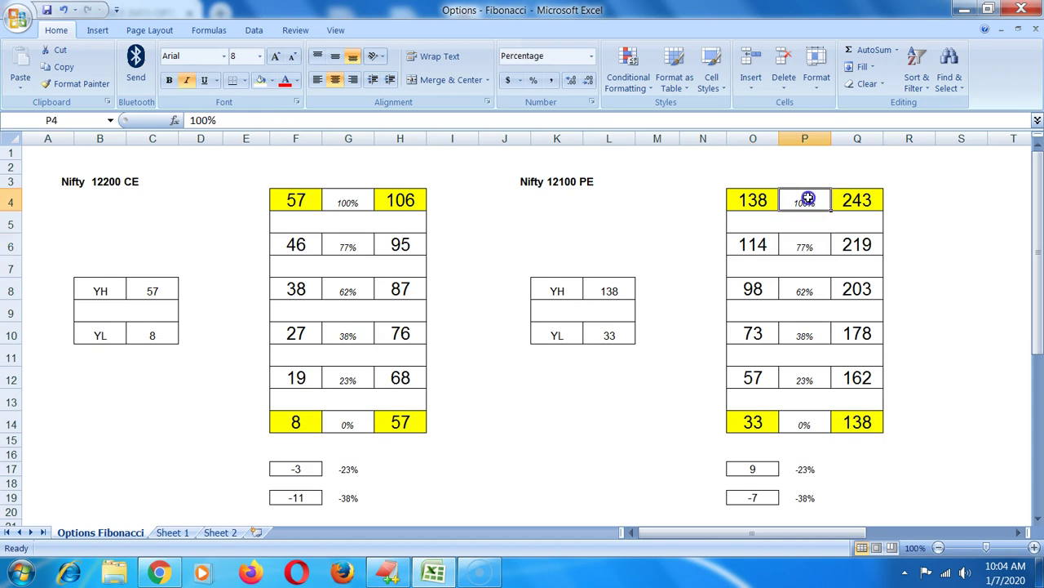
pyautogui.click(753, 200)
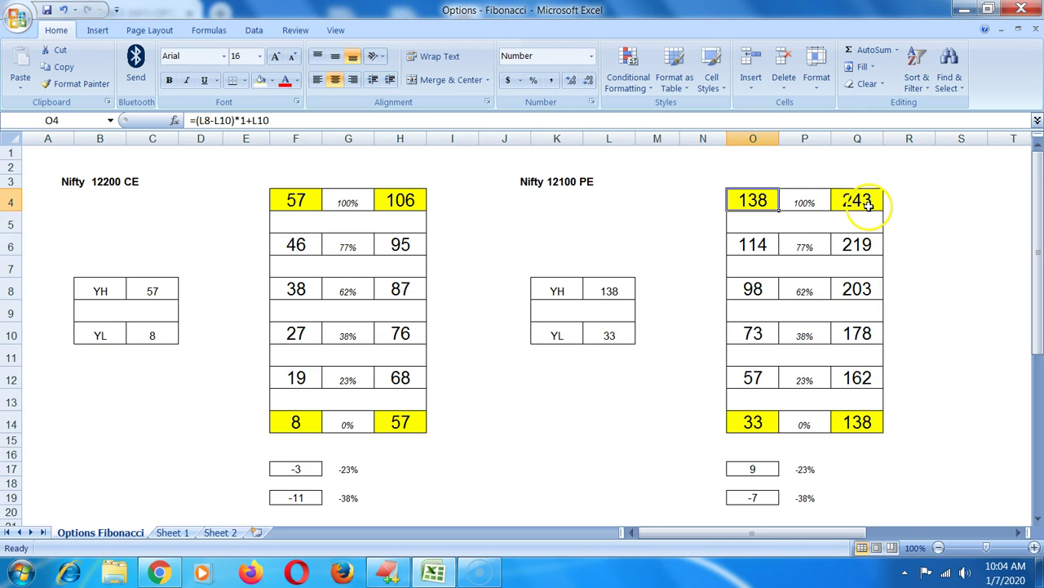
# Examine the 0% and 100% formulas in the Nifty 12100 PE table's second level column and both Nifty 12200 CE level columns.
pyautogui.click(867, 424)
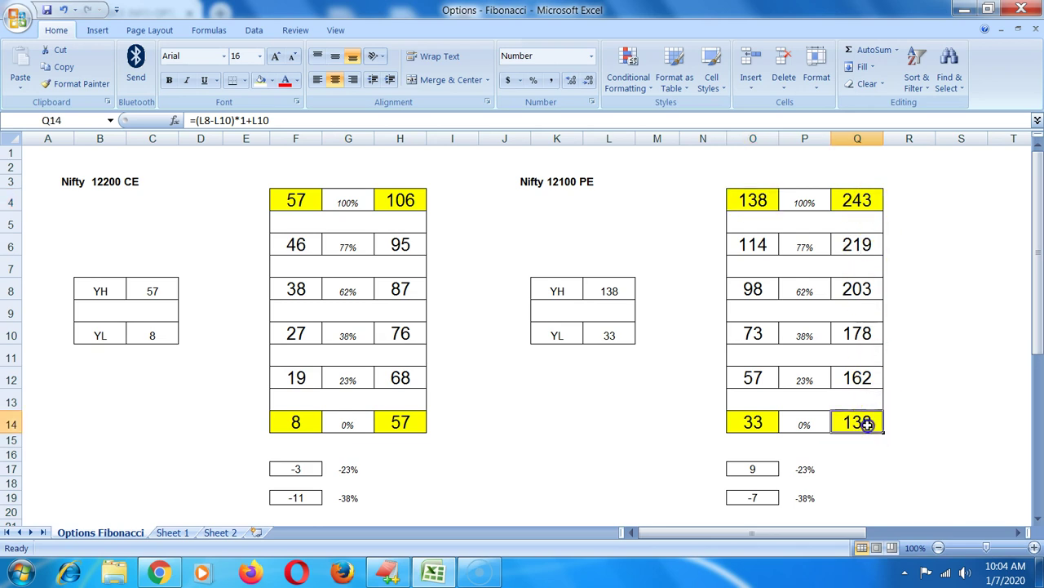
pyautogui.click(871, 202)
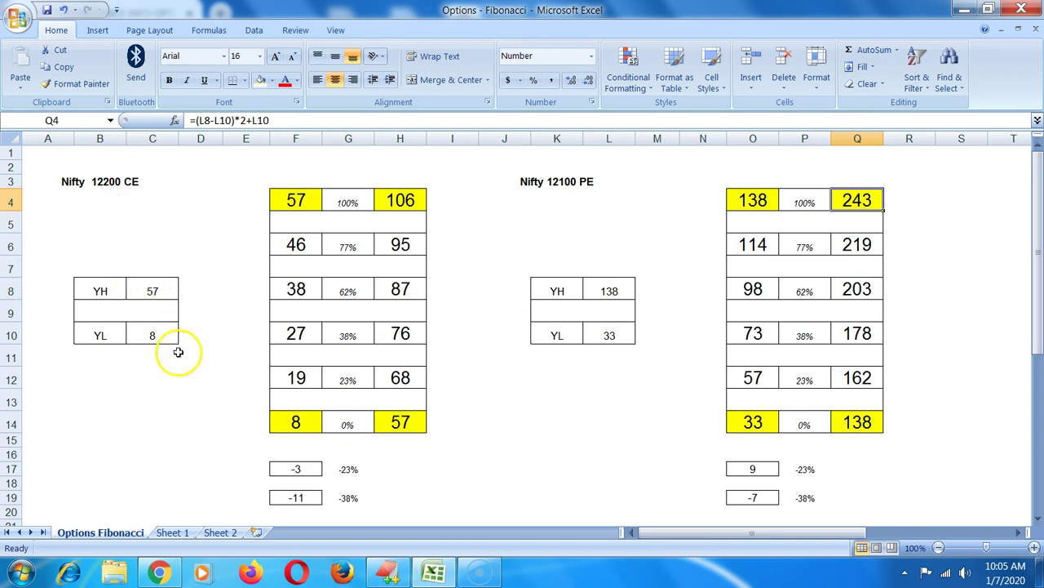
pyautogui.click(293, 427)
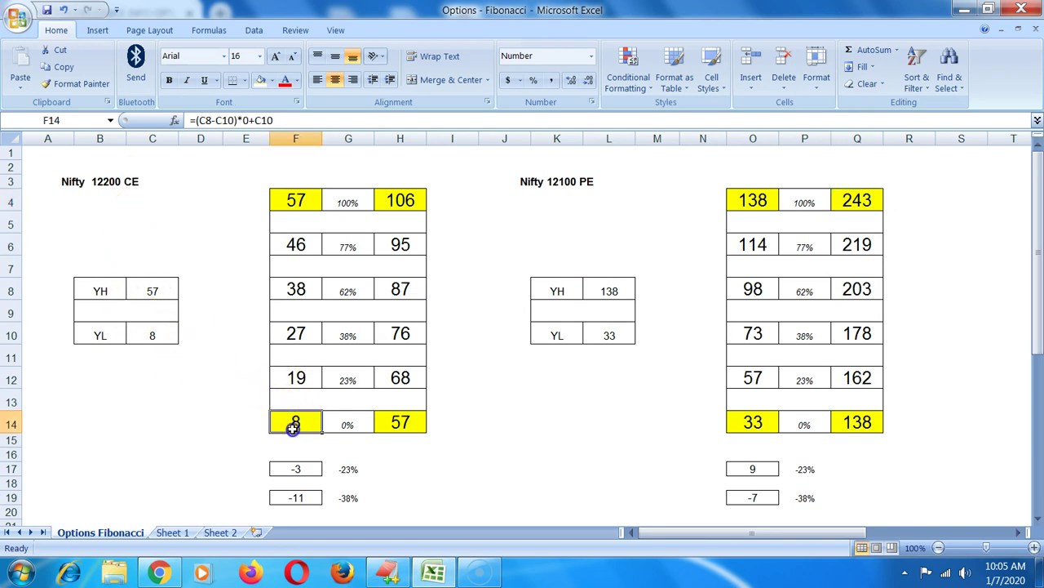
pyautogui.click(309, 203)
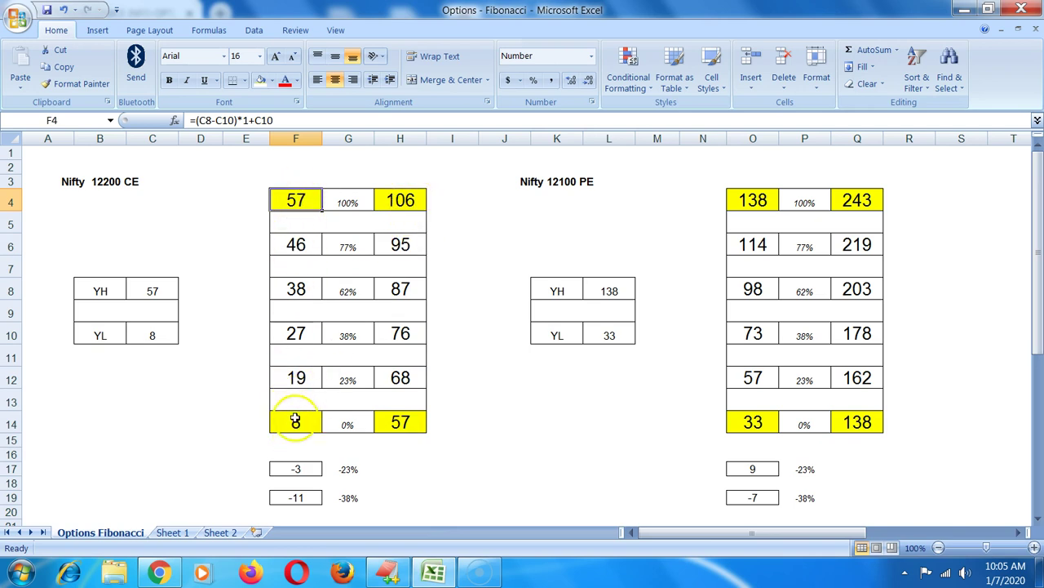
pyautogui.click(407, 421)
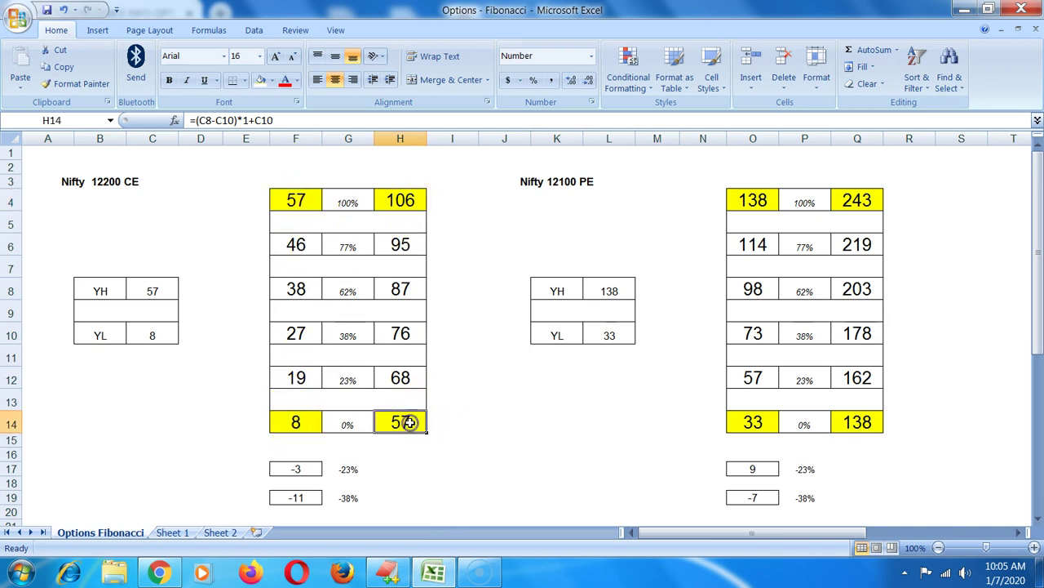
pyautogui.click(418, 203)
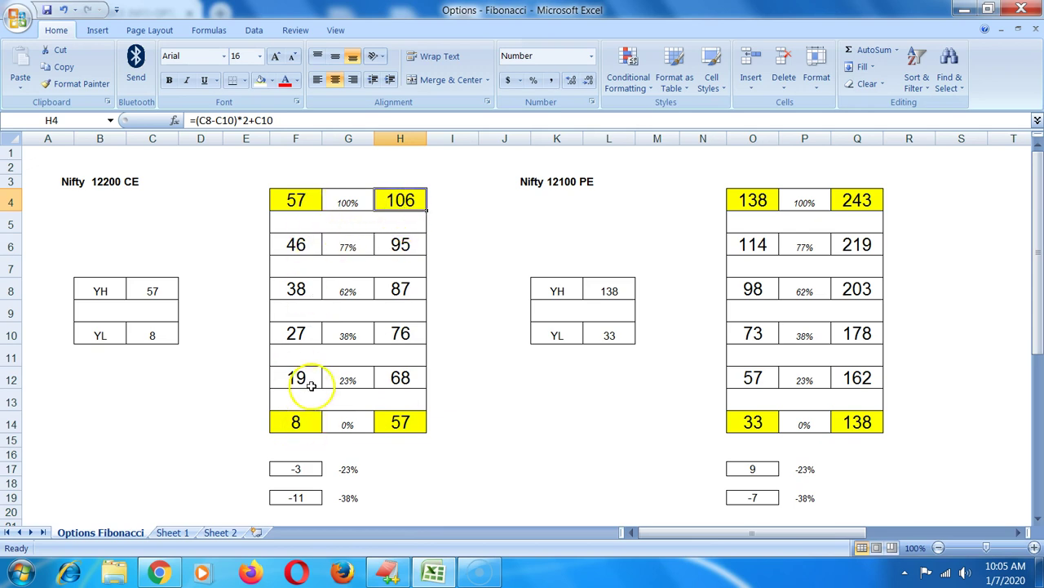
# Switch to Kite, set the NIFTY 9th JAN 12200 CE chart to 15-minute candles, and inspect the 7 January opening candles.
pyautogui.click(158, 571)
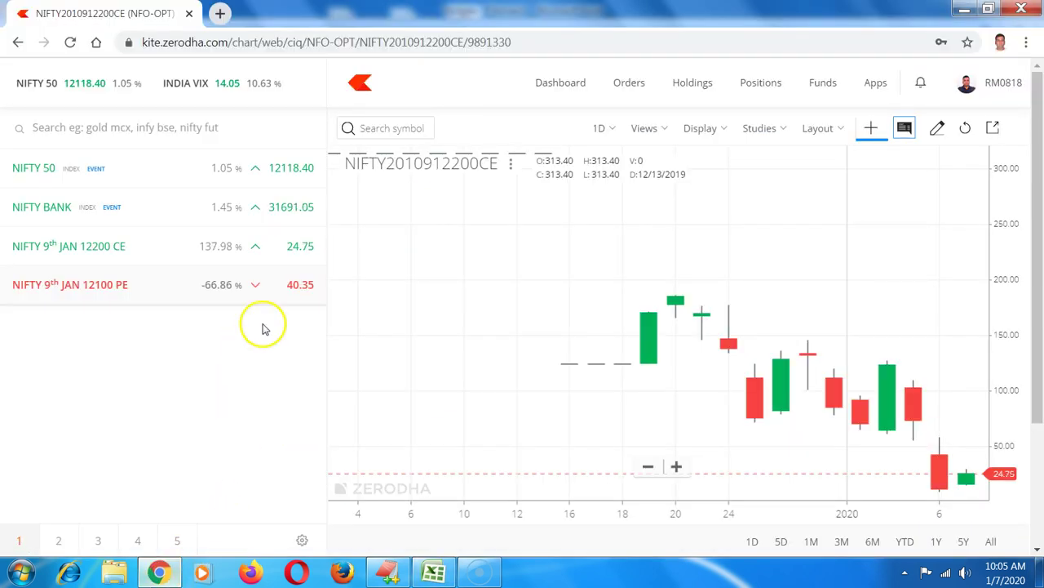
pyautogui.moveTo(282, 167)
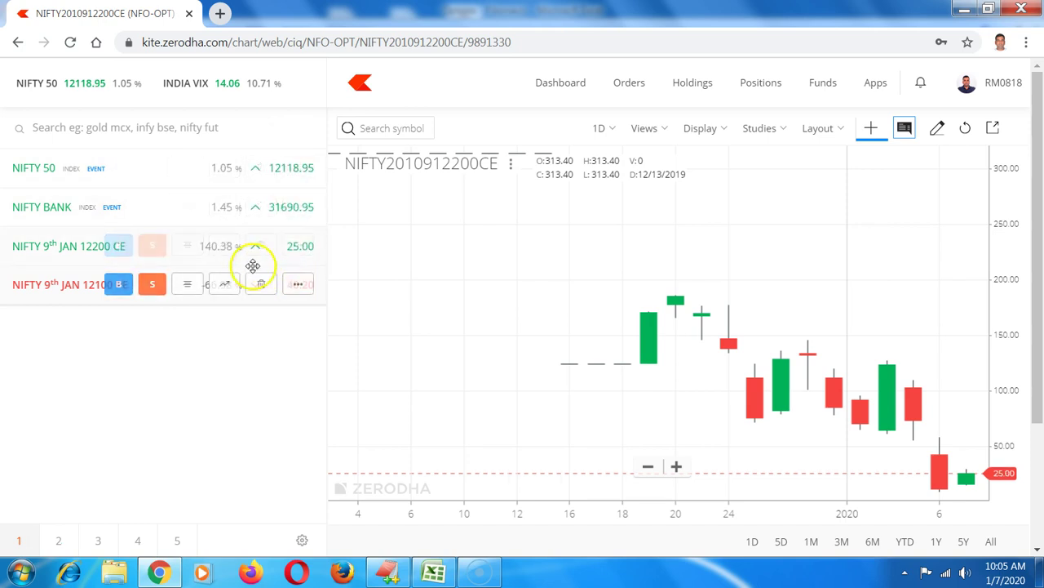
pyautogui.moveTo(174, 258)
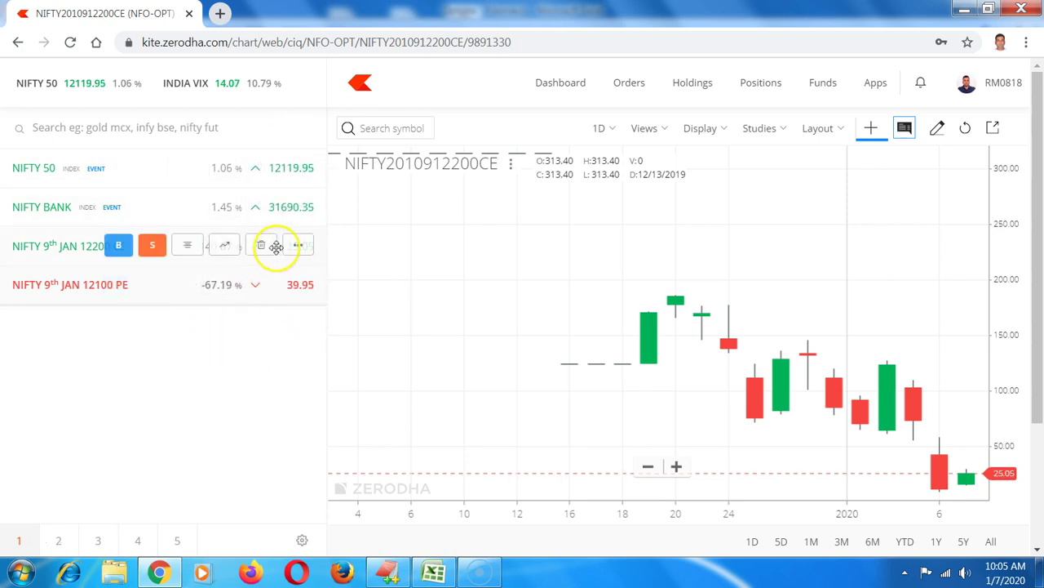
pyautogui.click(600, 131)
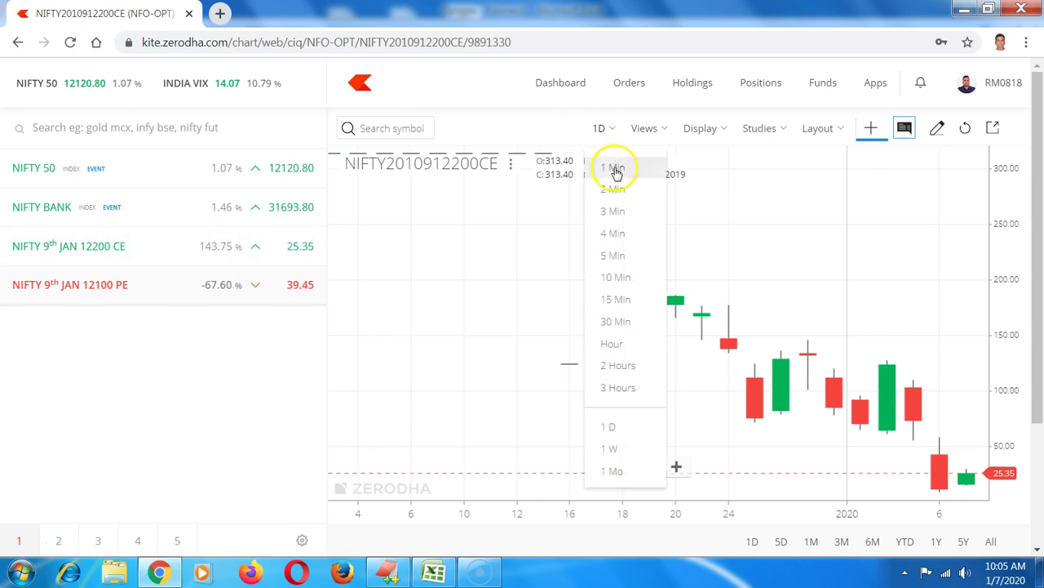
pyautogui.click(634, 302)
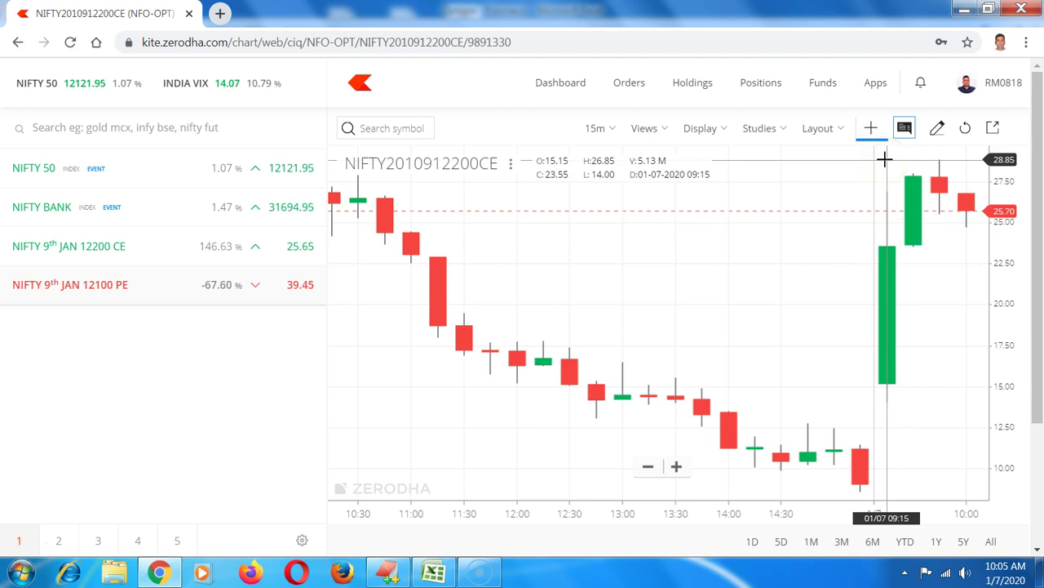
pyautogui.click(887, 180)
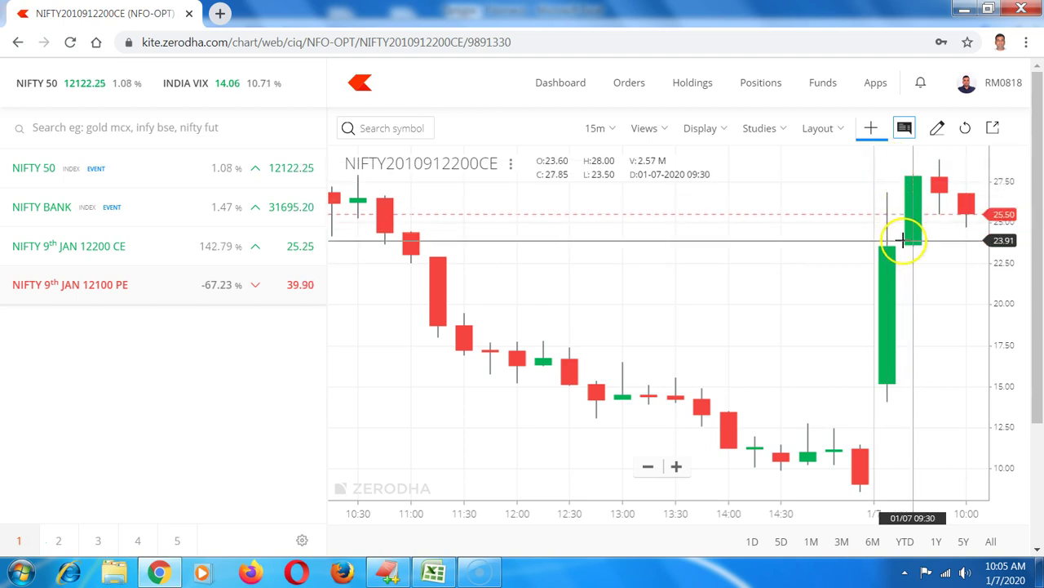
# Return to the Excel sheet and examine the 23%, 38%, 62% and 77% level formulas in the Nifty 12200 CE table.
pyautogui.click(432, 571)
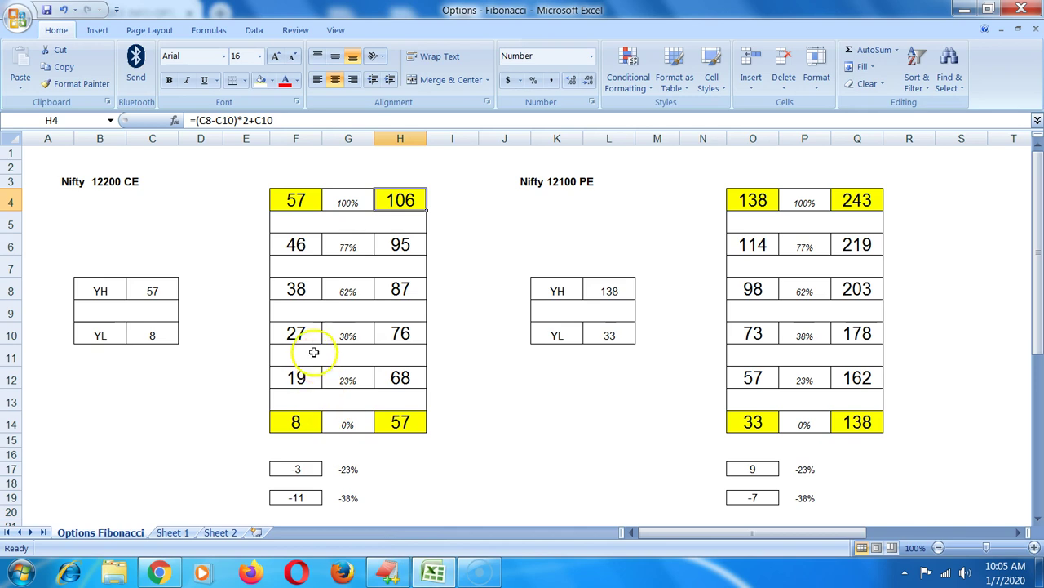
pyautogui.click(300, 331)
pyautogui.click(358, 337)
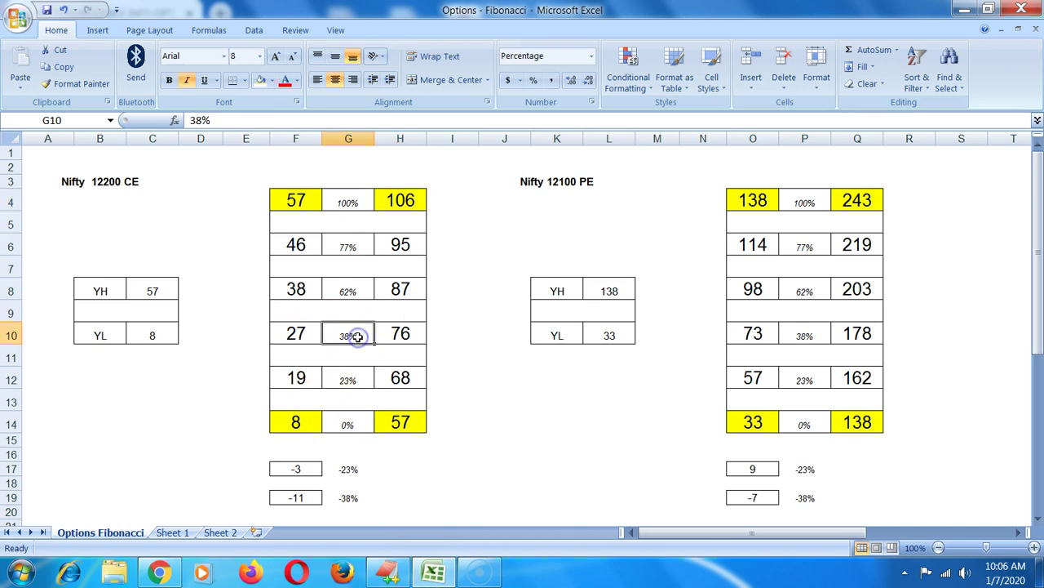
pyautogui.click(301, 379)
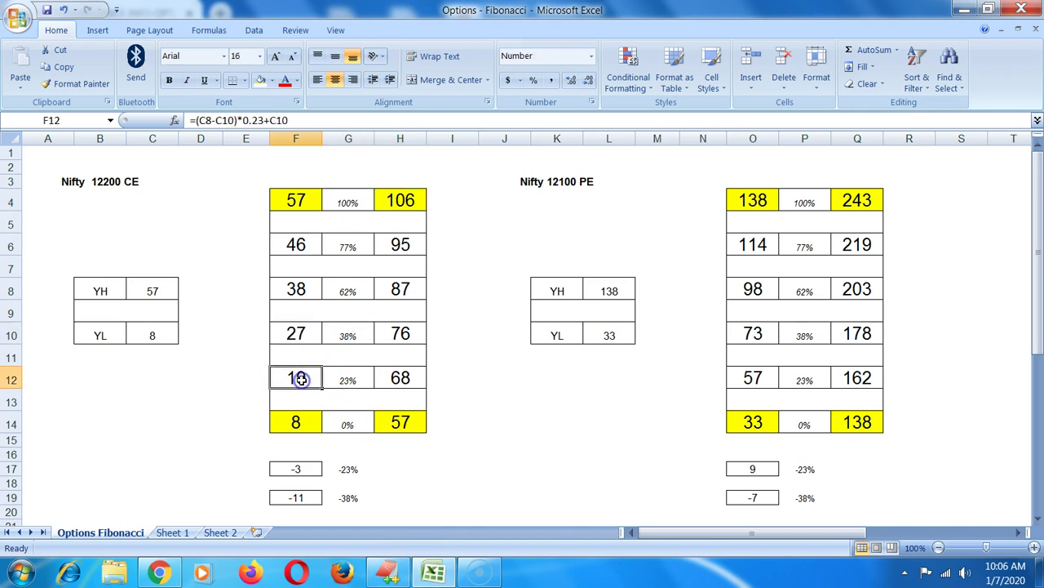
pyautogui.click(301, 332)
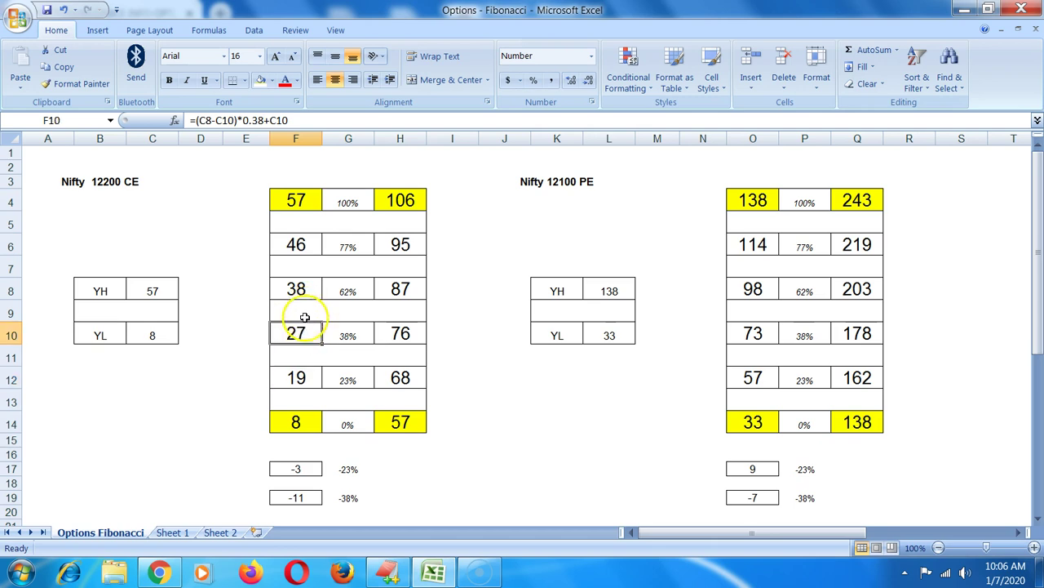
pyautogui.click(307, 288)
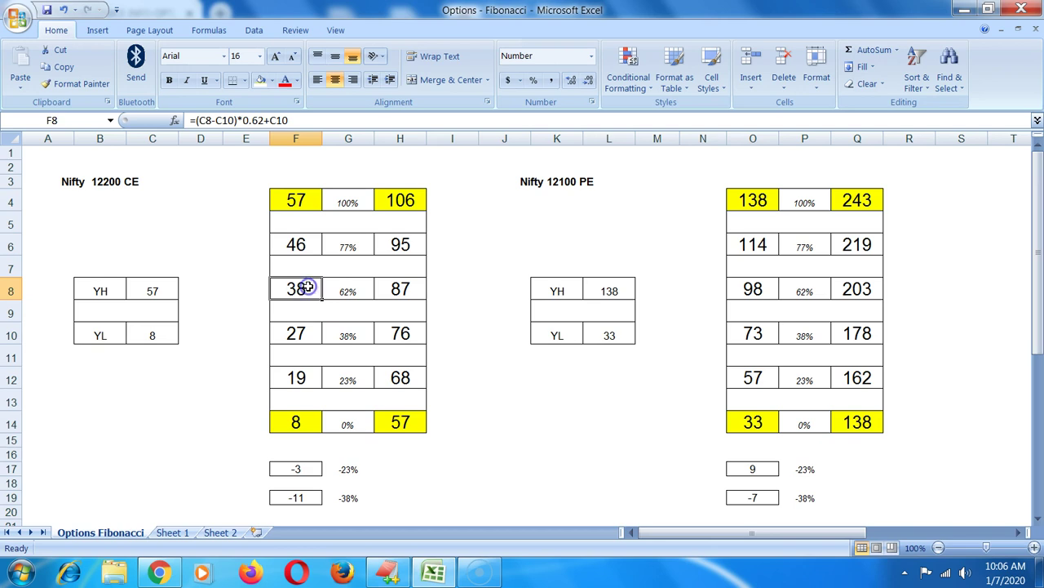
pyautogui.click(296, 243)
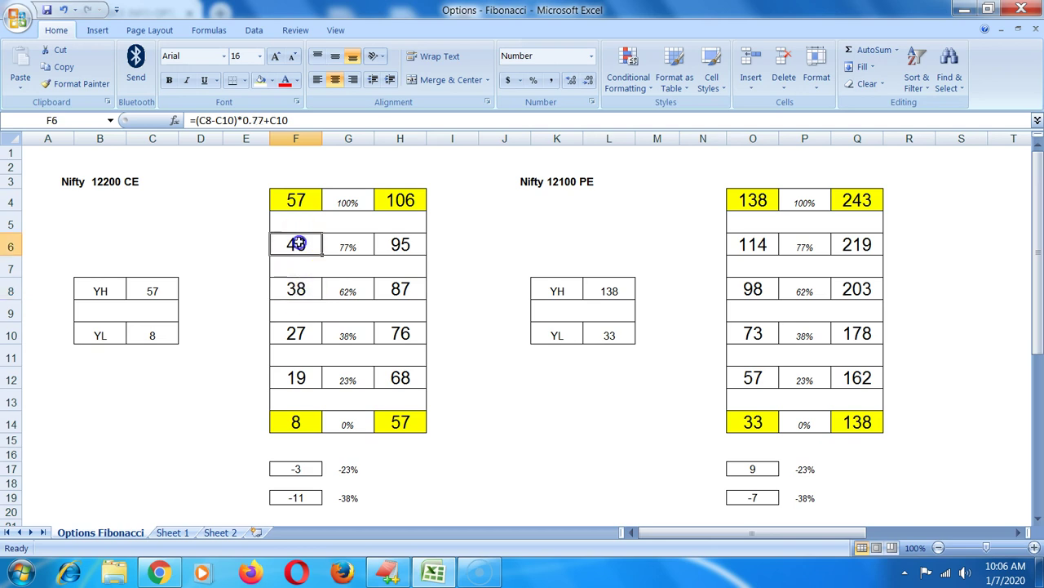
# Review the 38% and 62% levels of Nifty 12200 CE, plus the 0% level of Nifty 12100 PE.
pyautogui.click(304, 357)
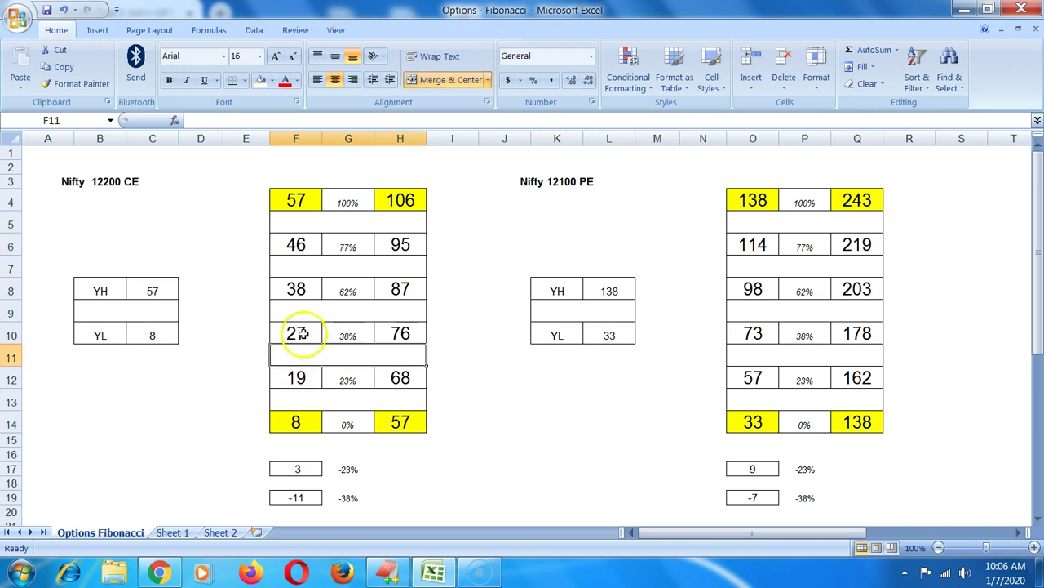
pyautogui.click(302, 333)
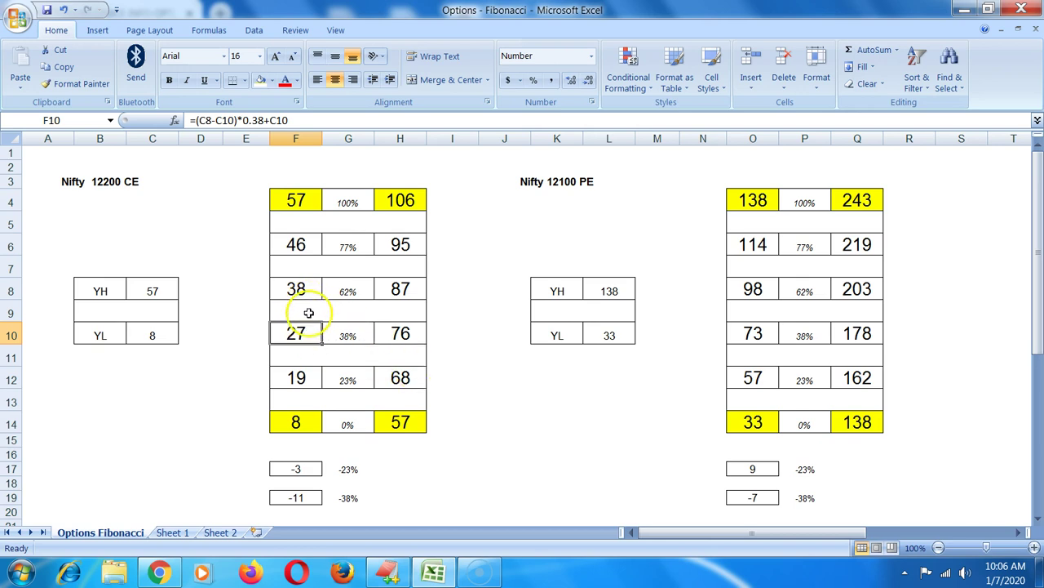
pyautogui.click(300, 288)
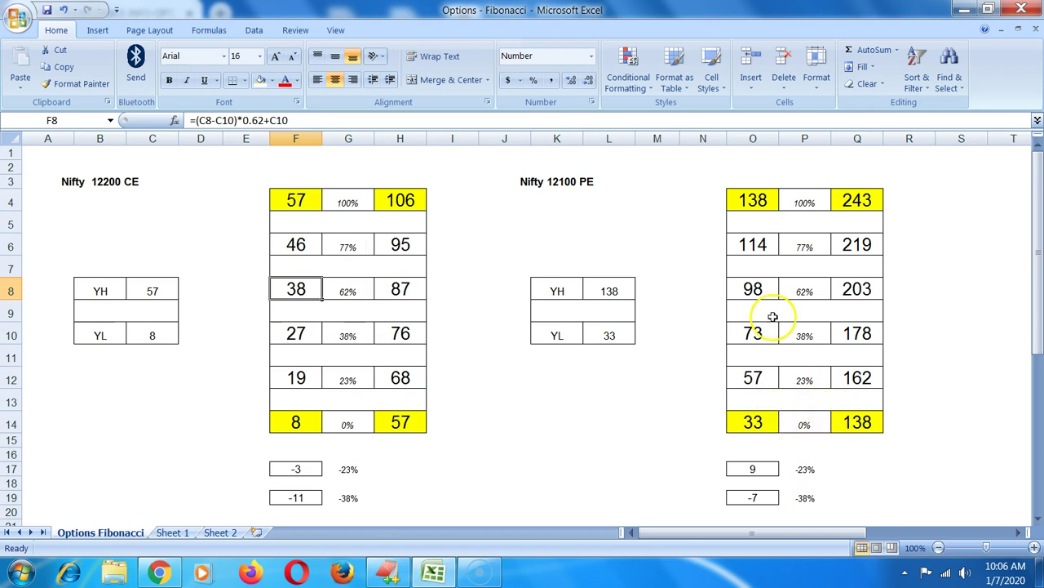
pyautogui.click(757, 423)
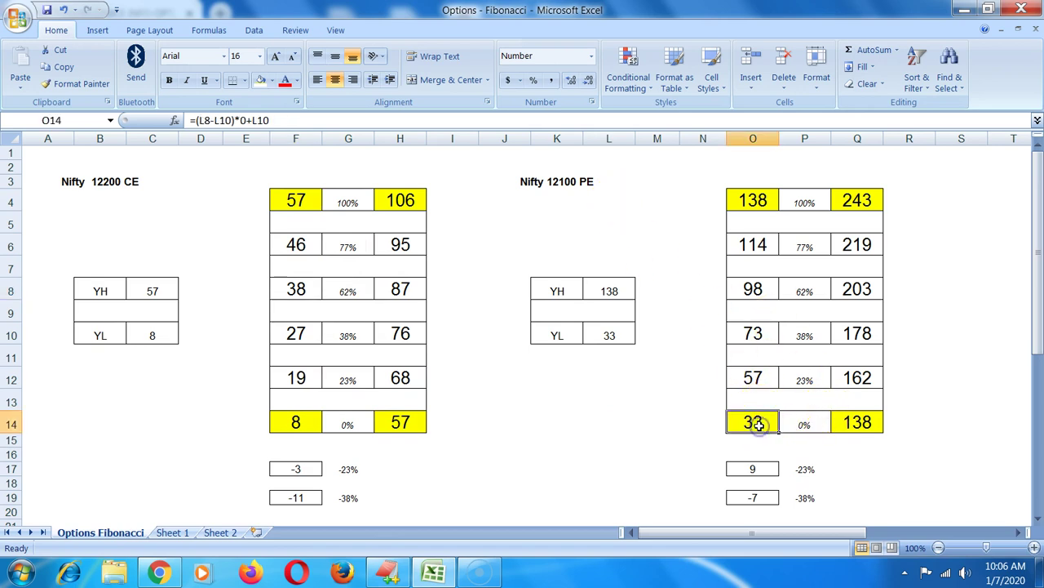
# Switch to Kite, open the NIFTY 9th JAN 12100 PE chart, and read the open, high and low in its market depth.
pyautogui.hotkey('alt', 'Tab')
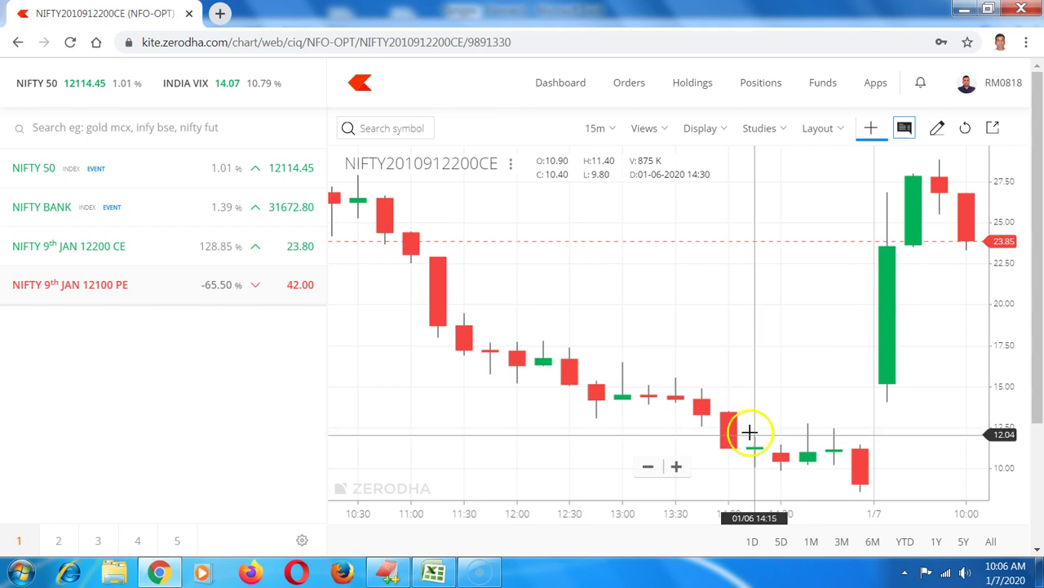
pyautogui.click(223, 284)
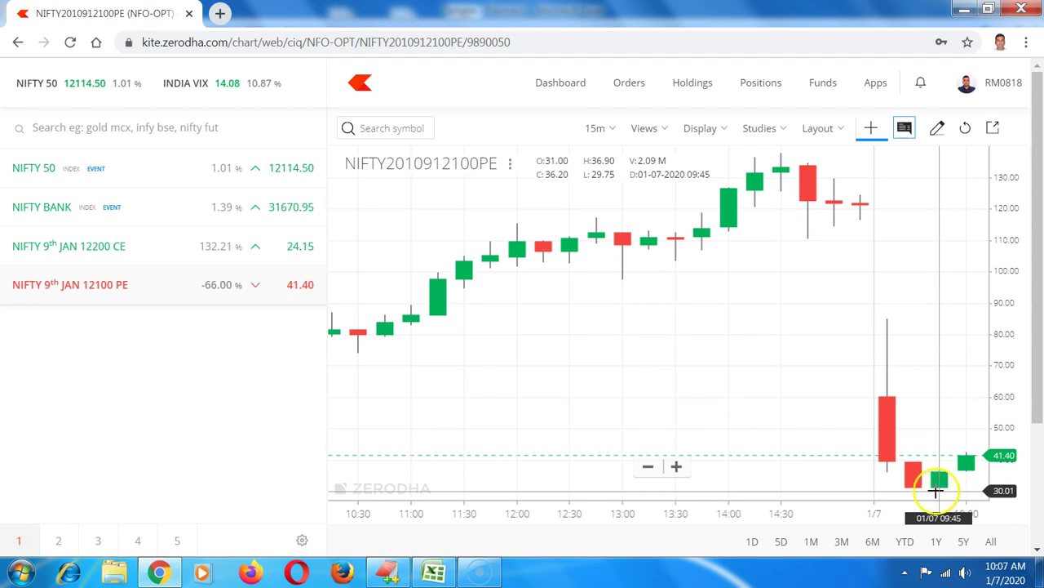
pyautogui.click(175, 284)
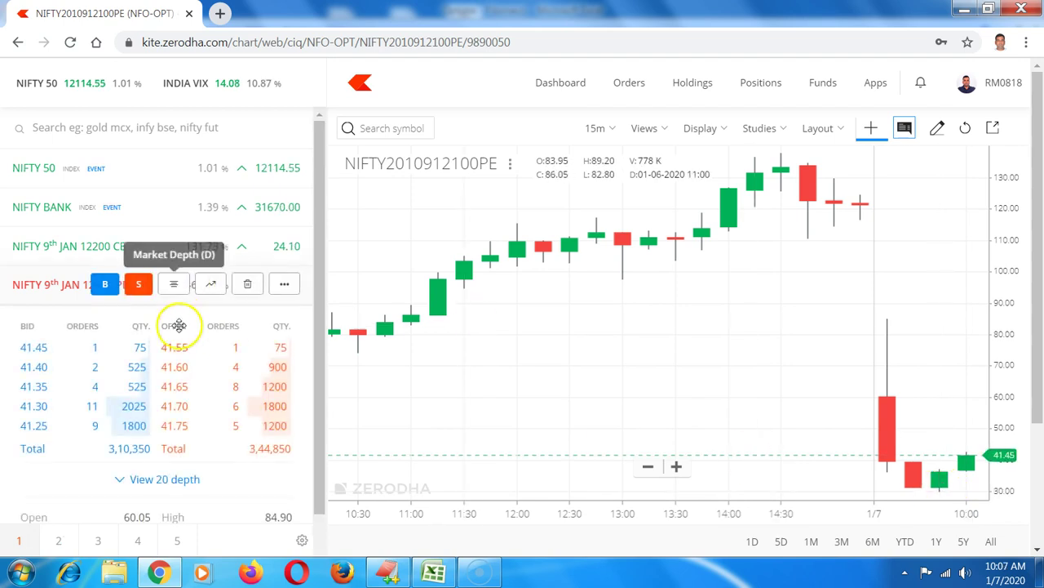
pyautogui.moveTo(321, 389); pyautogui.dragTo(266, 483)
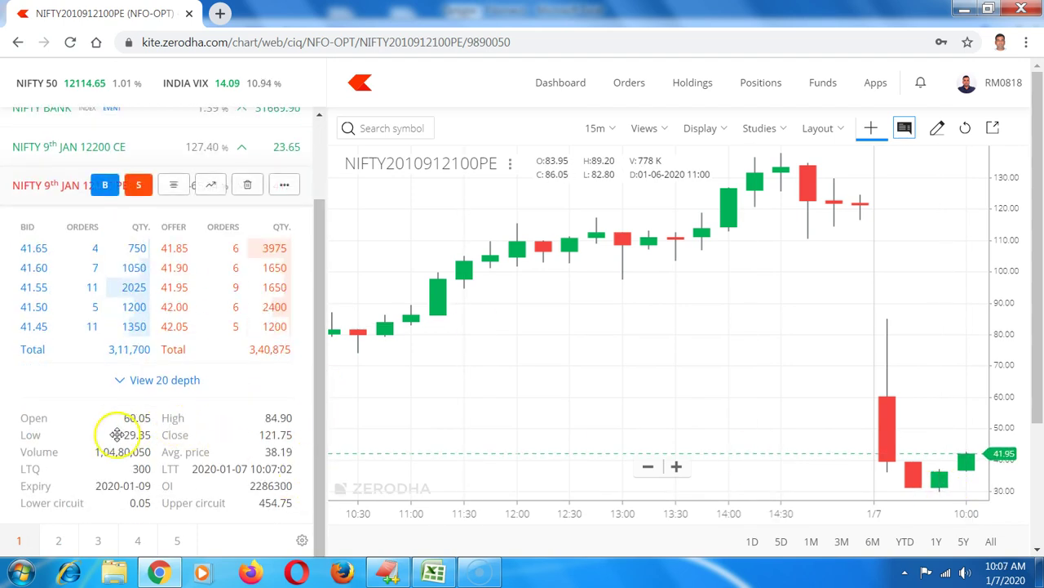
# Close the 12100 PE market depth, check its 23% level formula in Excel, and compare it with the 15-minute chart in Kite.
pyautogui.click(173, 185)
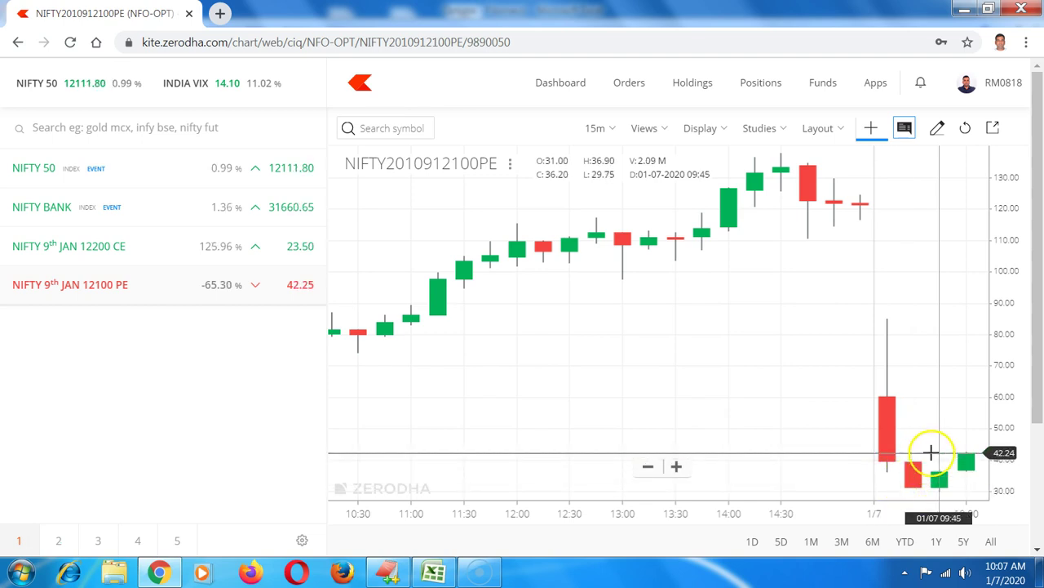
pyautogui.click(432, 571)
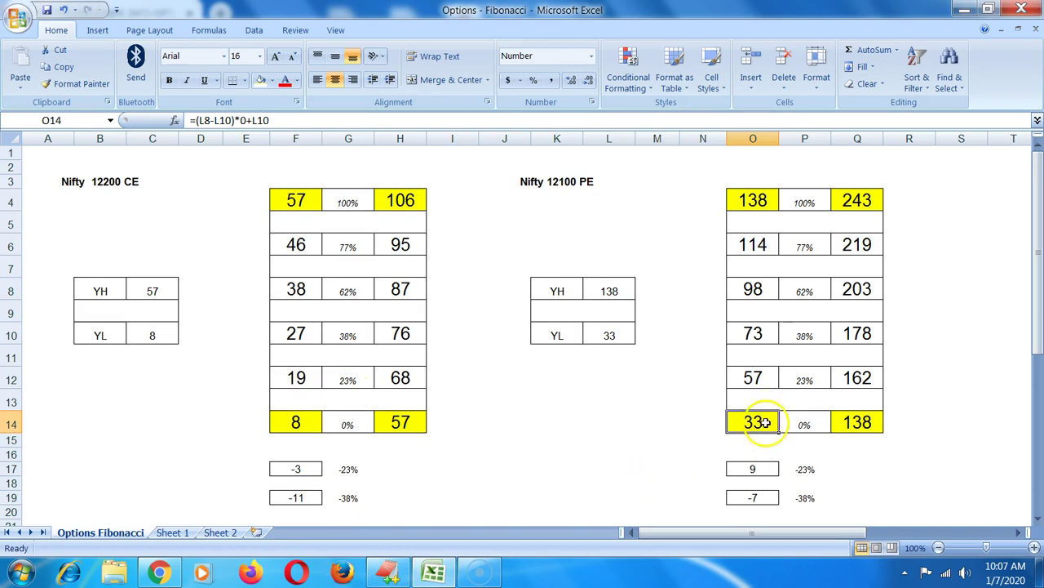
pyautogui.click(762, 376)
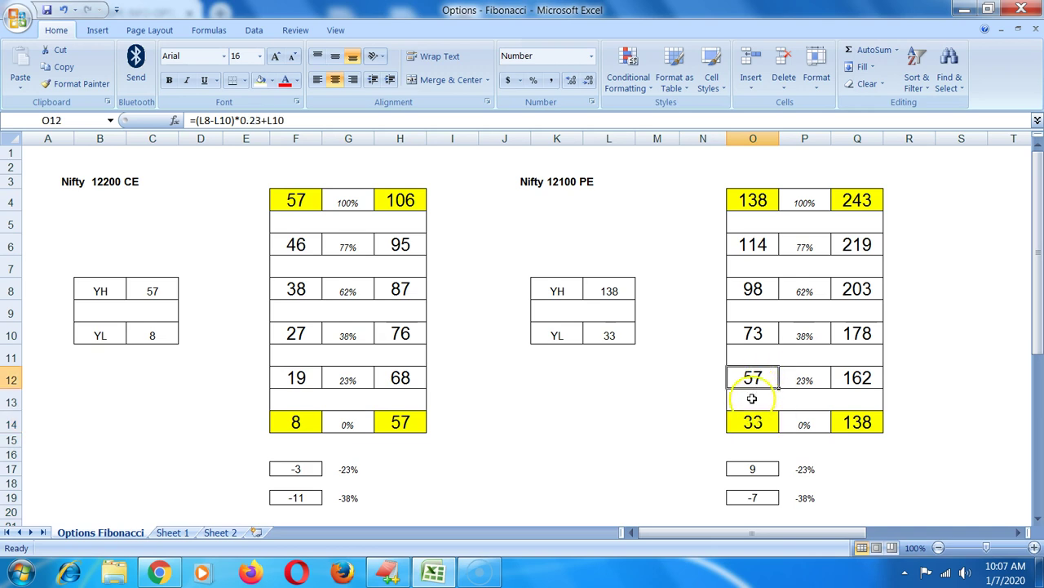
pyautogui.hotkey('alt', 'Tab')
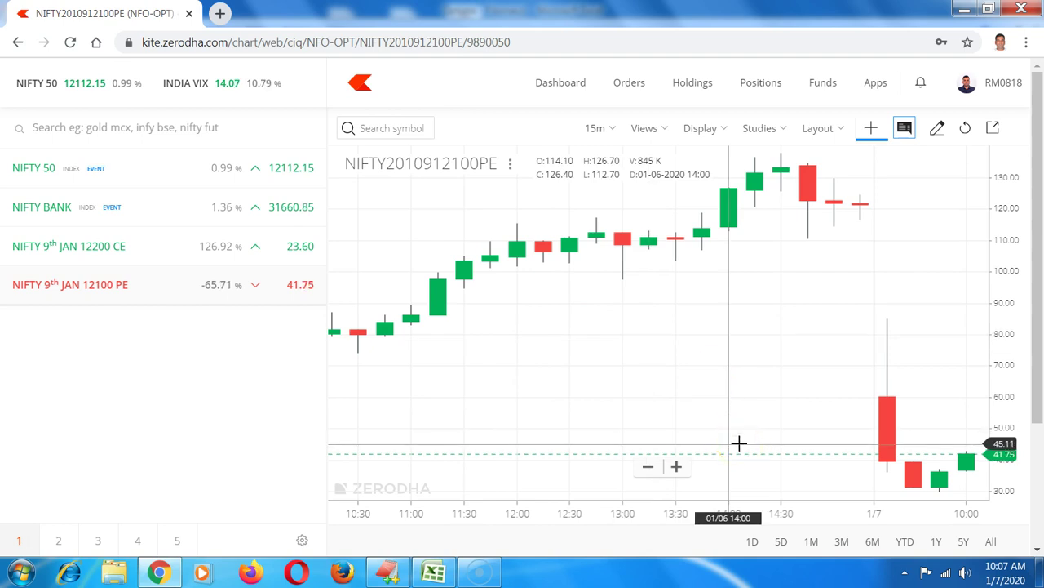
# Return to Excel and review the 100%, 77% and 62% levels in the Nifty 12200 CE table.
pyautogui.hotkey('alt', 'Tab')
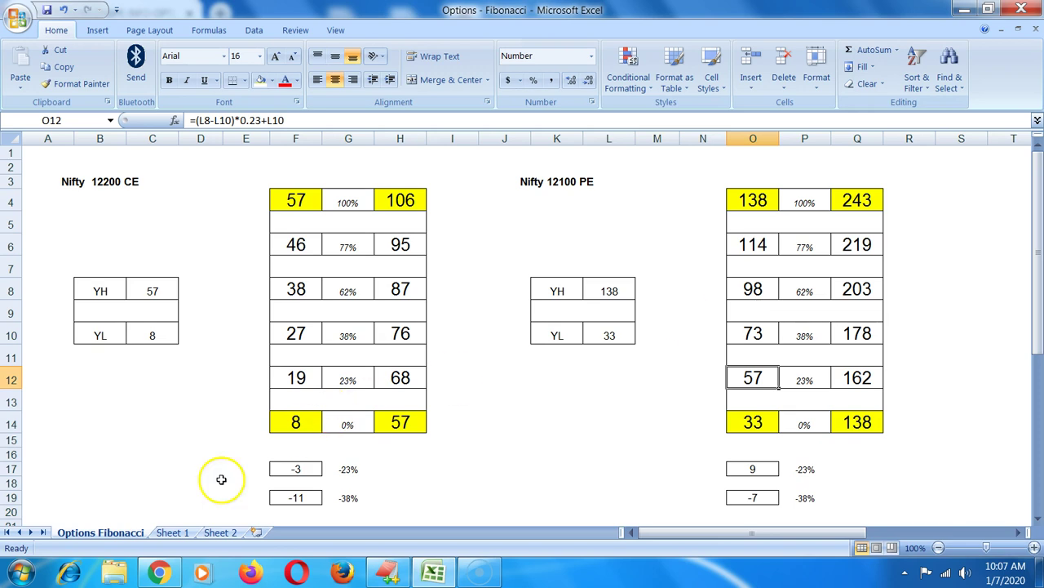
pyautogui.click(303, 199)
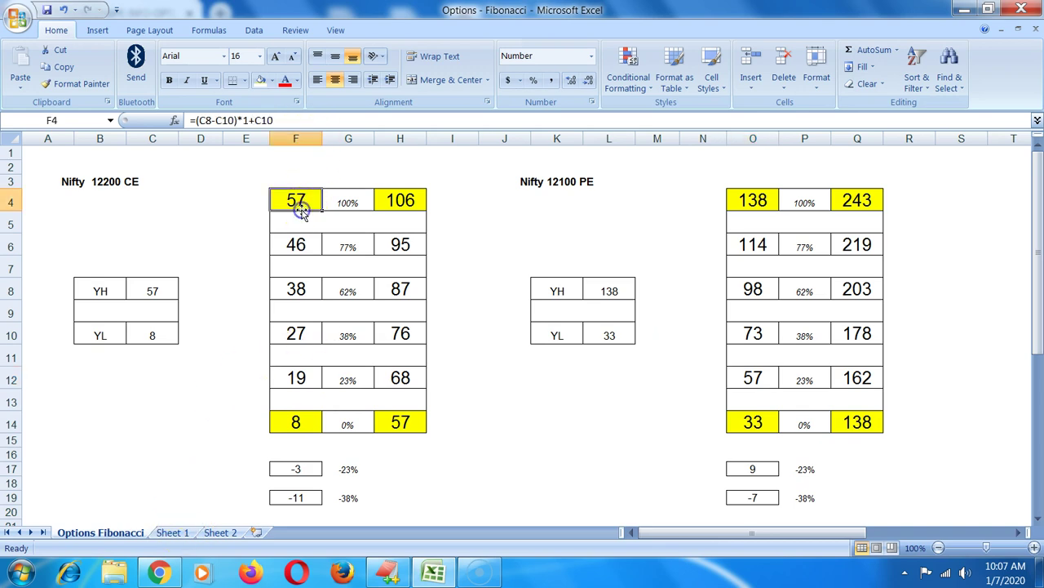
pyautogui.click(297, 245)
pyautogui.click(359, 246)
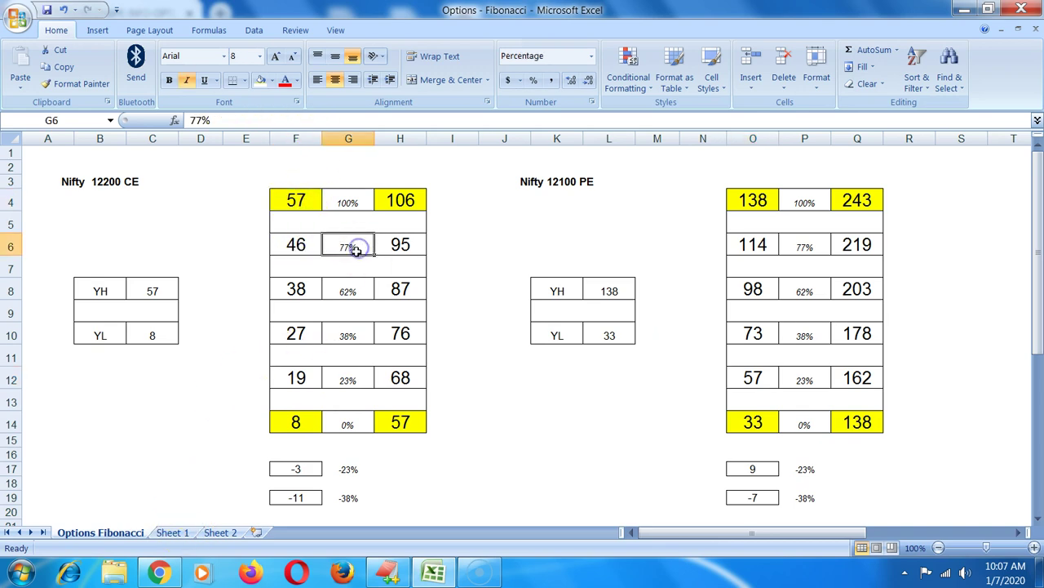
pyautogui.click(346, 286)
pyautogui.click(295, 290)
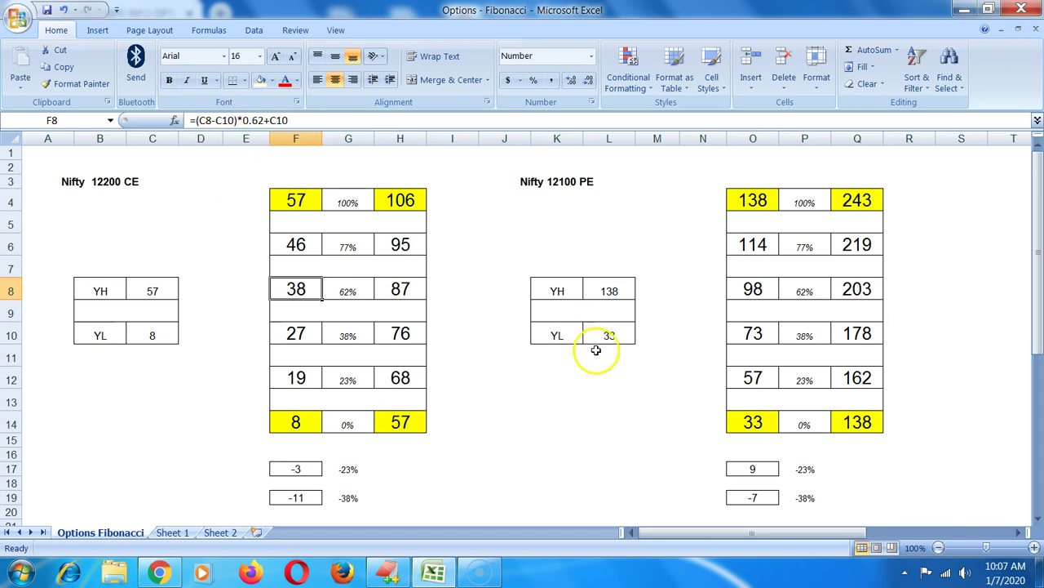
# Show the contact details on Sheet 2 and select the cell holding the WhatsApp number.
pyautogui.click(172, 532)
pyautogui.click(217, 532)
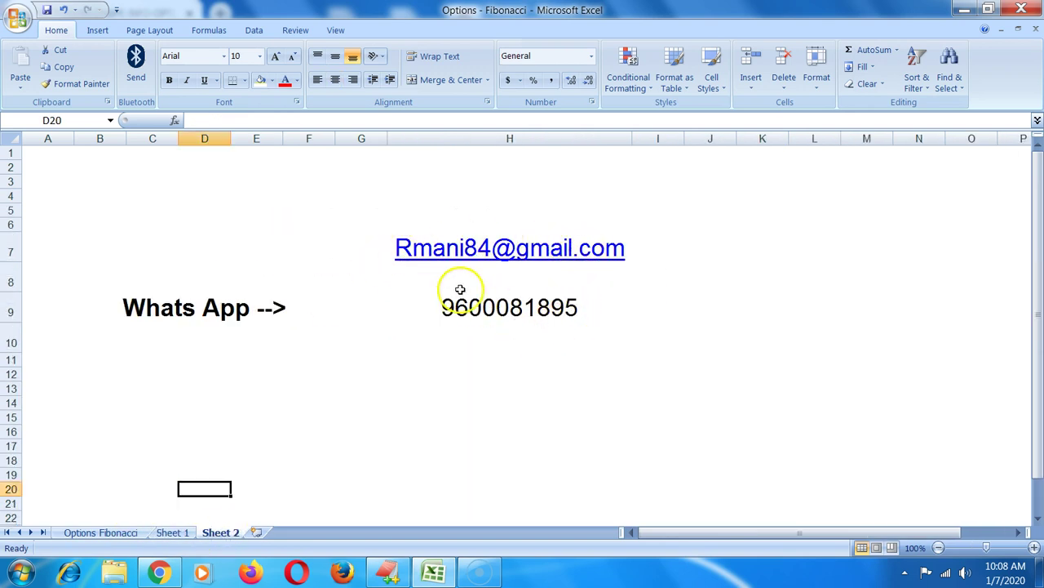
pyautogui.click(545, 307)
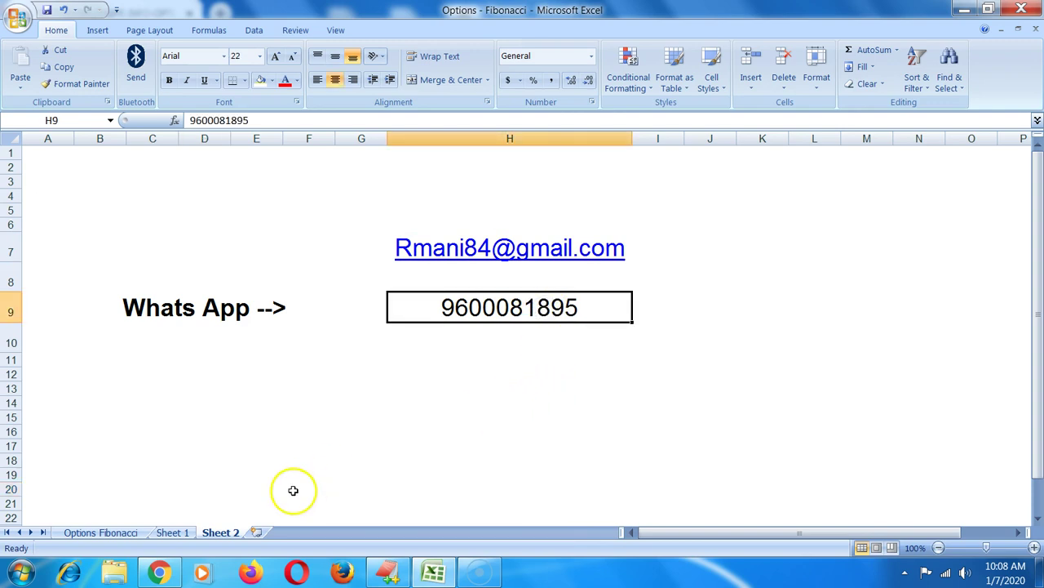
# Review the Fibonacci usage notes on Sheet 1 and the contact details on Sheet 2, ending on the Options Fibonacci sheet.
pyautogui.click(118, 533)
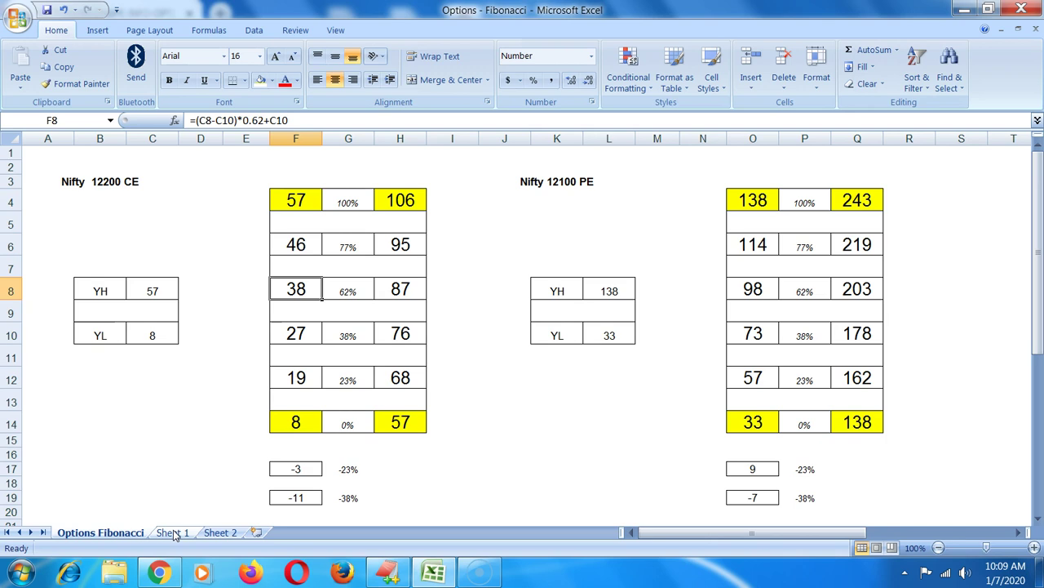
pyautogui.click(172, 532)
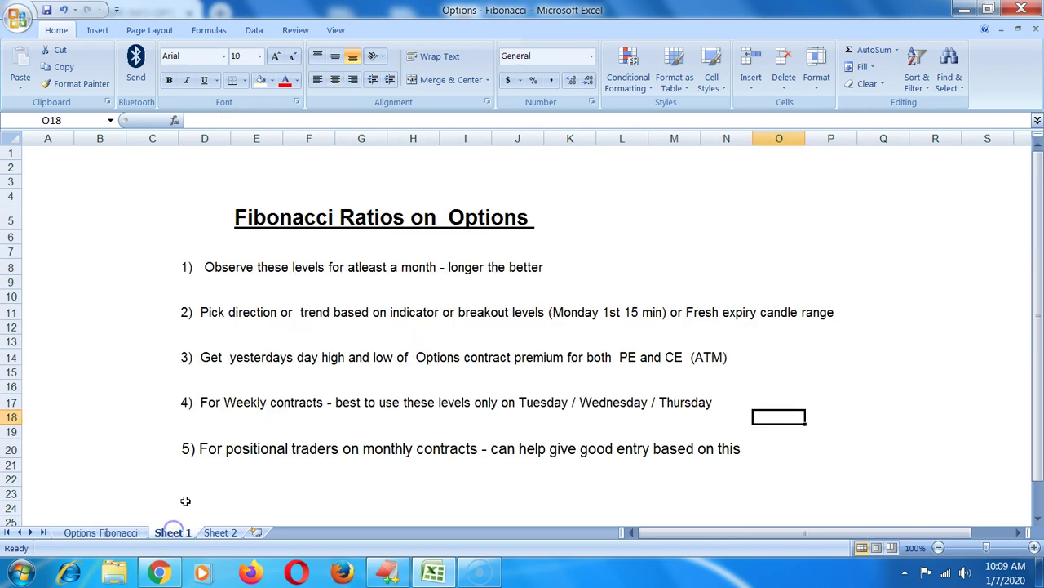
pyautogui.click(222, 532)
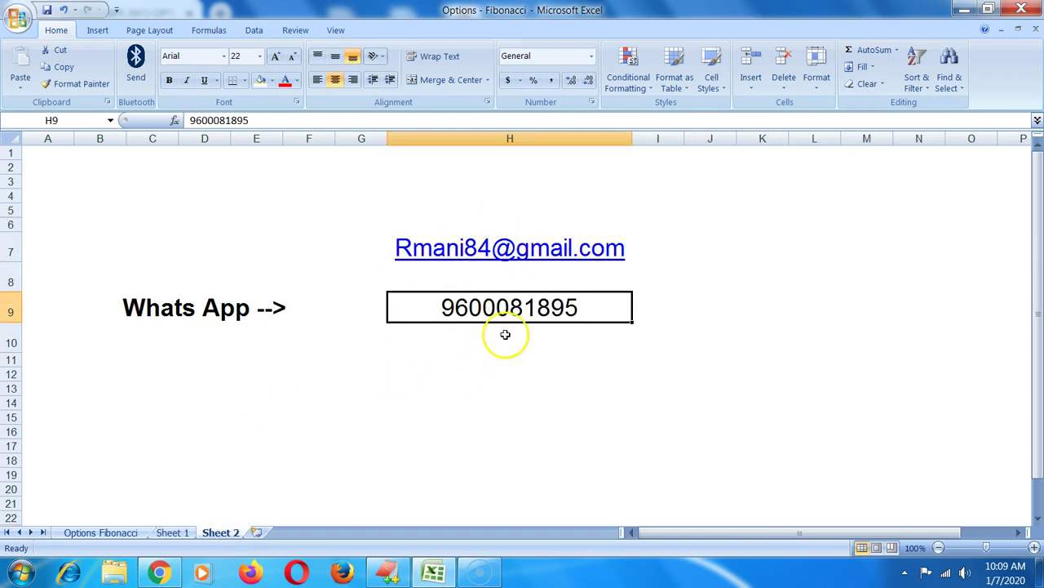
pyautogui.click(96, 532)
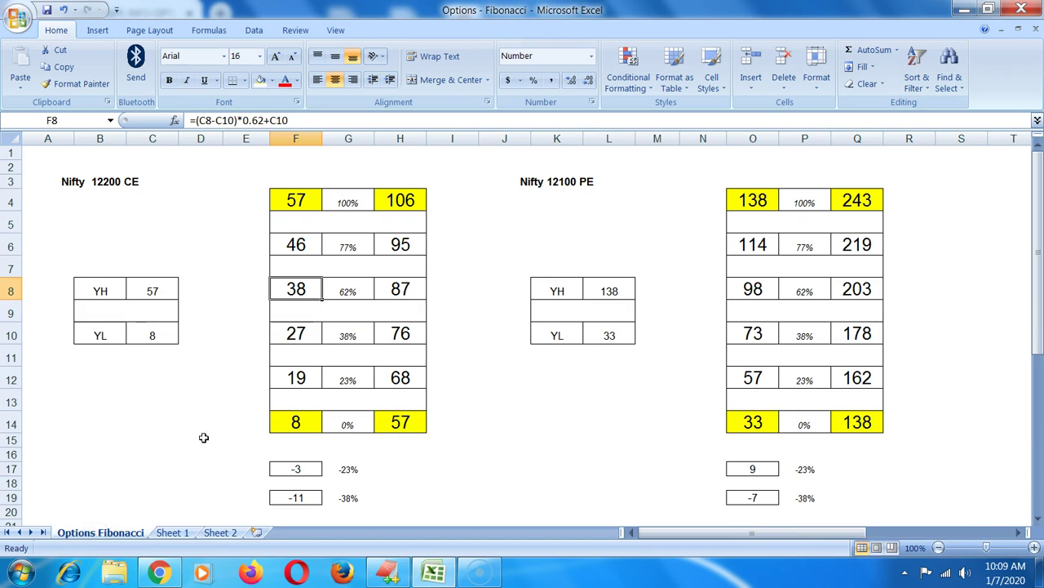